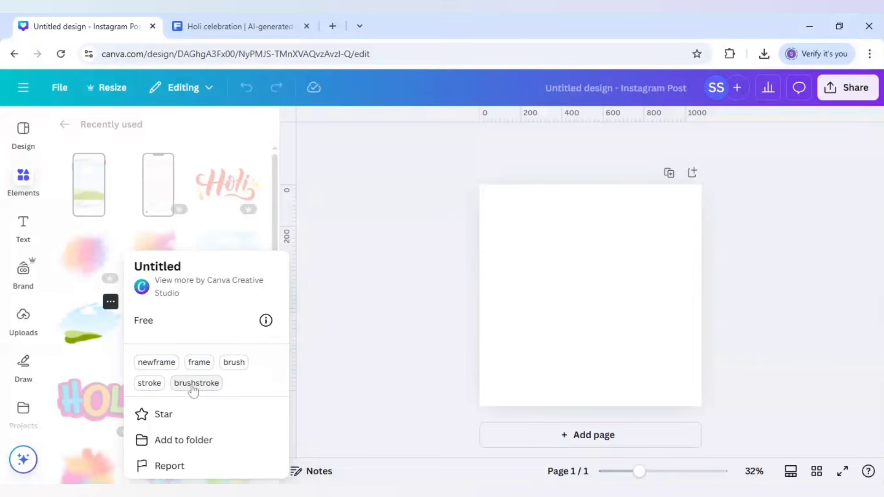
Add the recently used brush stroke frame with diagonal strokes to the page, enlarge it, and centre it horizontally in the lower middle
click(92, 338)
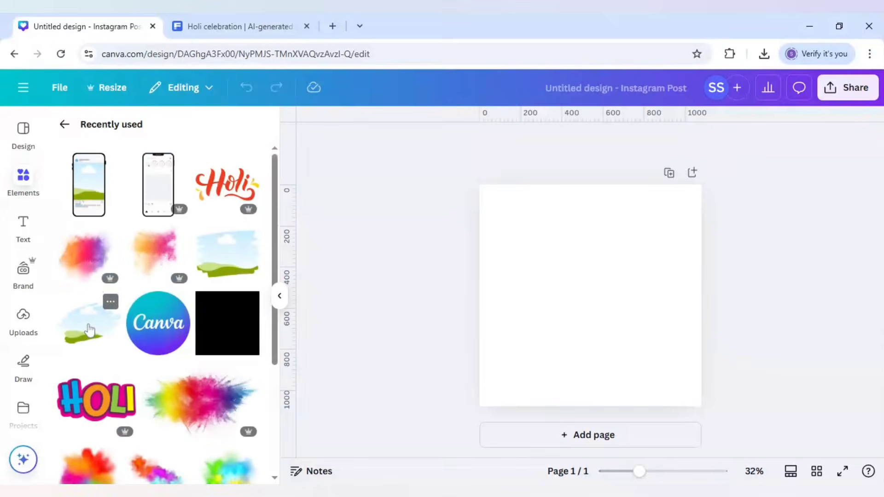
click(90, 329)
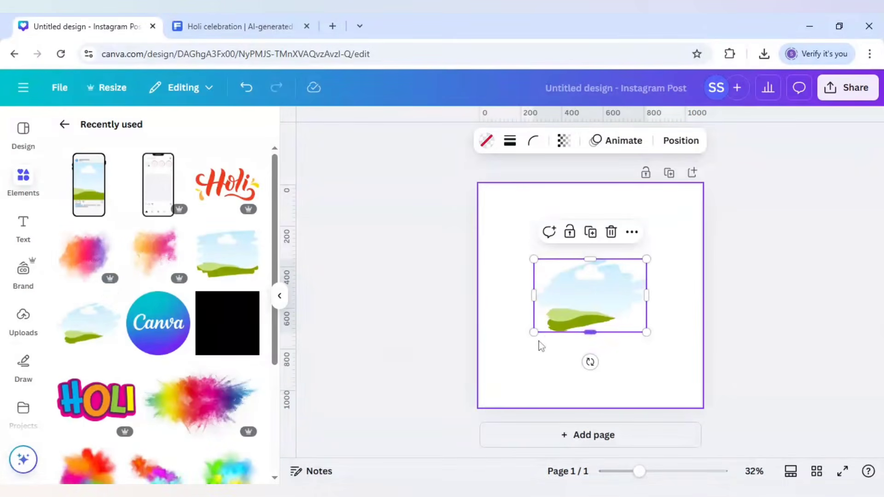
drag(532, 331, 495, 359)
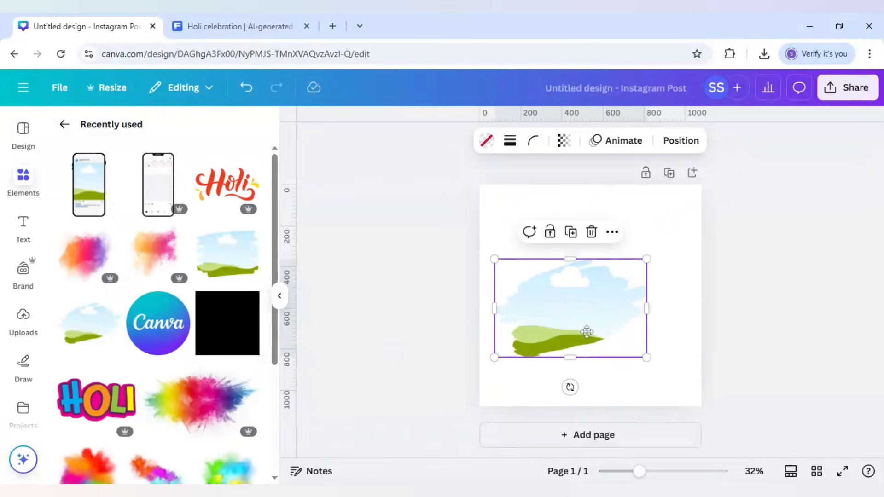
drag(571, 331, 593, 331)
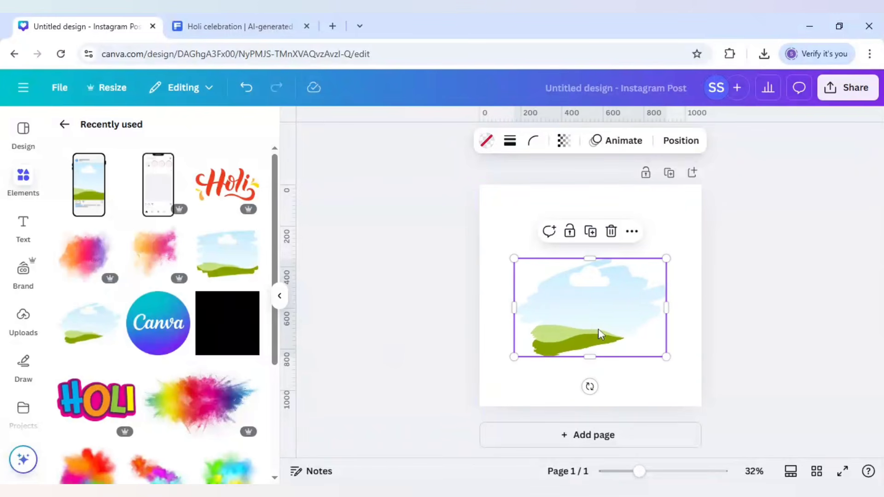
click(477, 316)
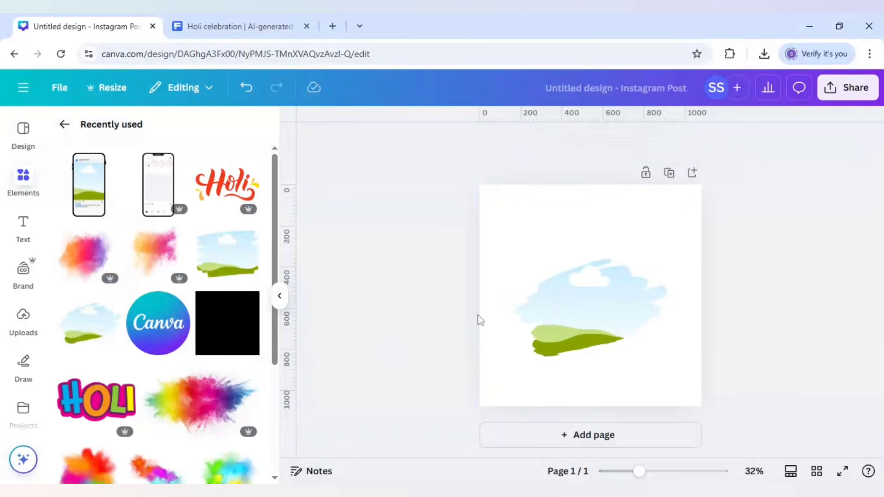
Fill the brush stroke frame with the uploaded photo of the laughing woman, and enlarge and reposition the photo within the frame's crop
click(23, 315)
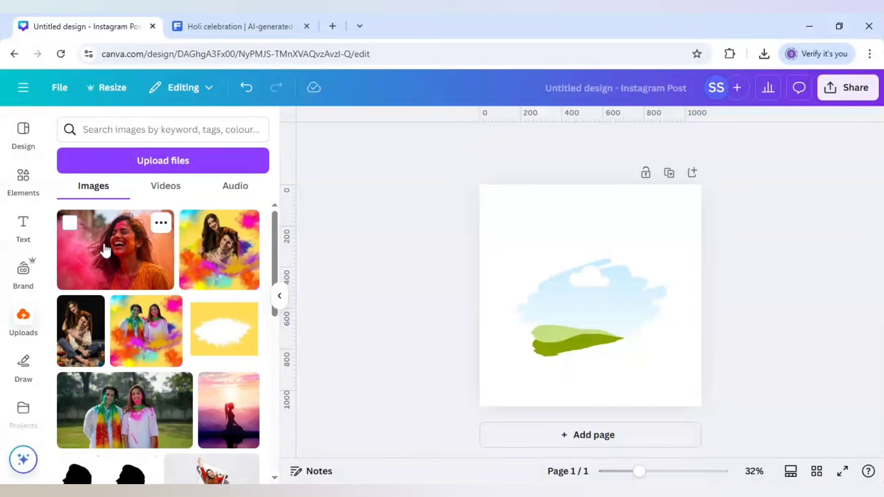
mouse_move(96, 261)
mouse_down()
mouse_move(603, 304)
mouse_move(586, 315)
mouse_up()
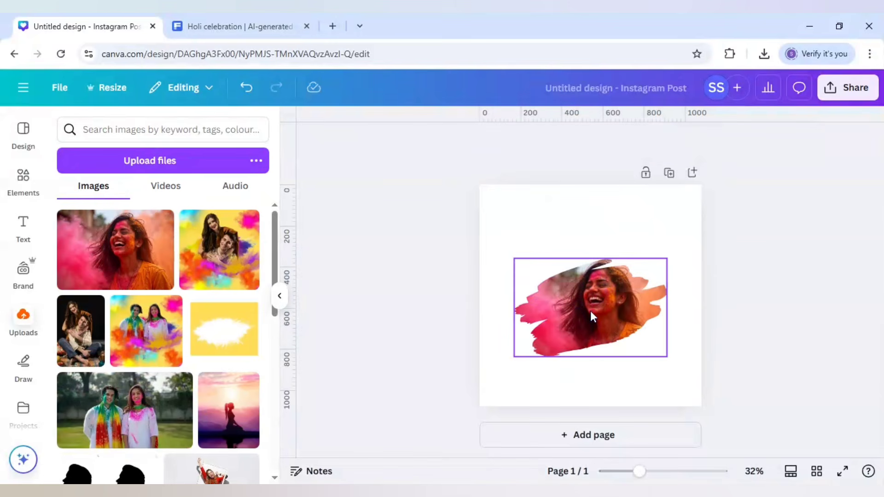
double_click(590, 311)
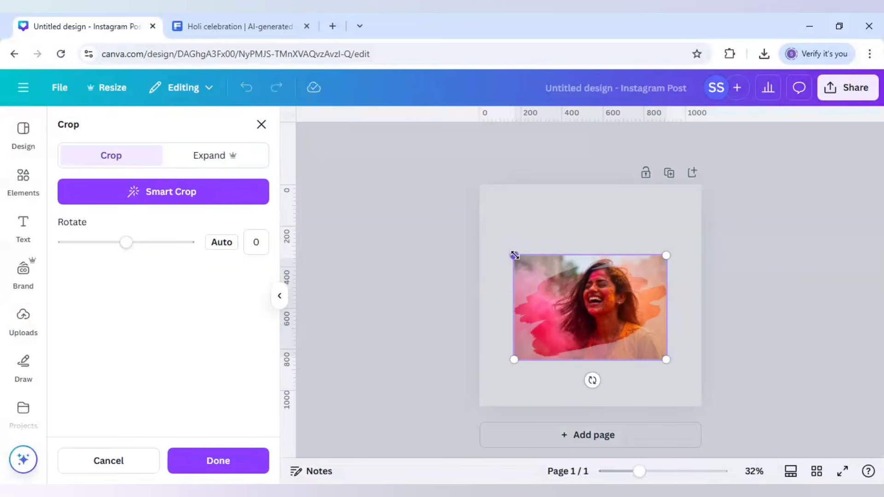
drag(514, 255, 481, 214)
drag(612, 323, 611, 320)
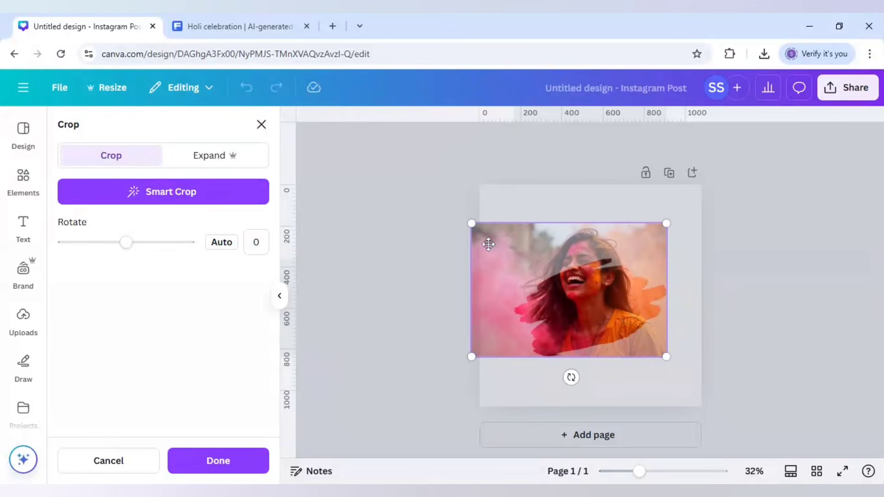
drag(526, 267, 529, 267)
drag(478, 224, 517, 246)
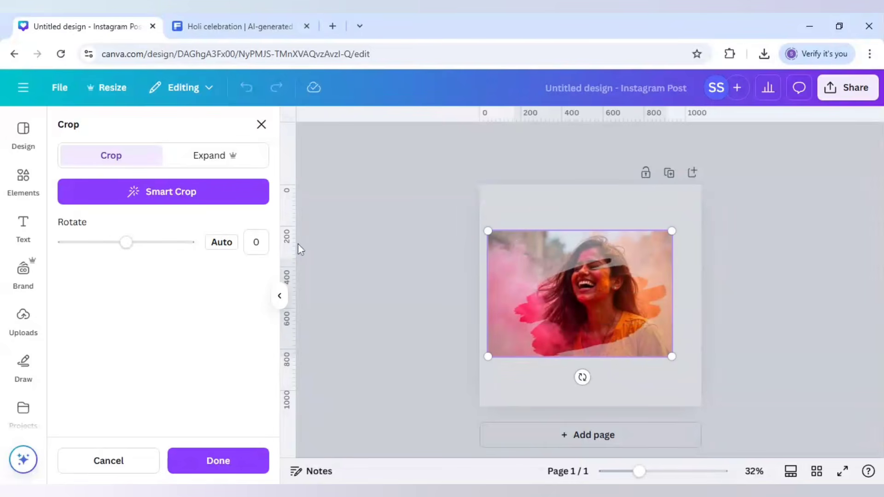
Place two vertical and two horizontal guides along the edges of the full cropped photo, and apply the crop
drag(290, 237, 673, 286)
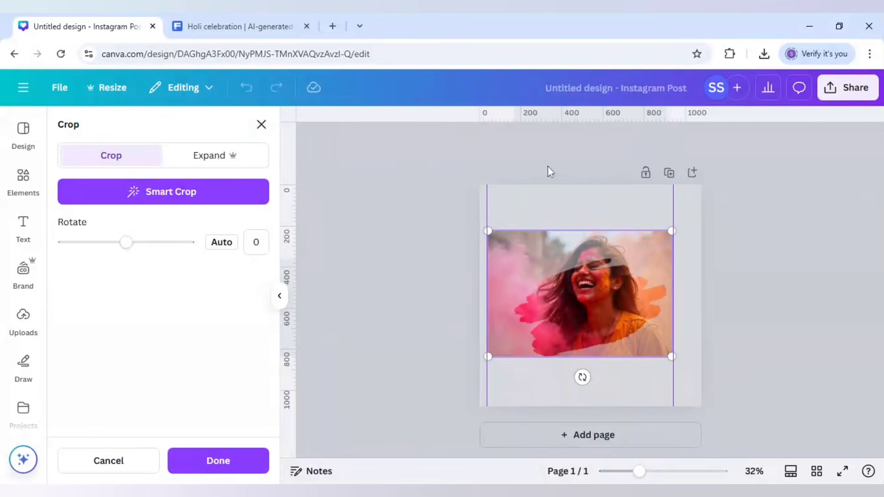
drag(542, 117, 540, 229)
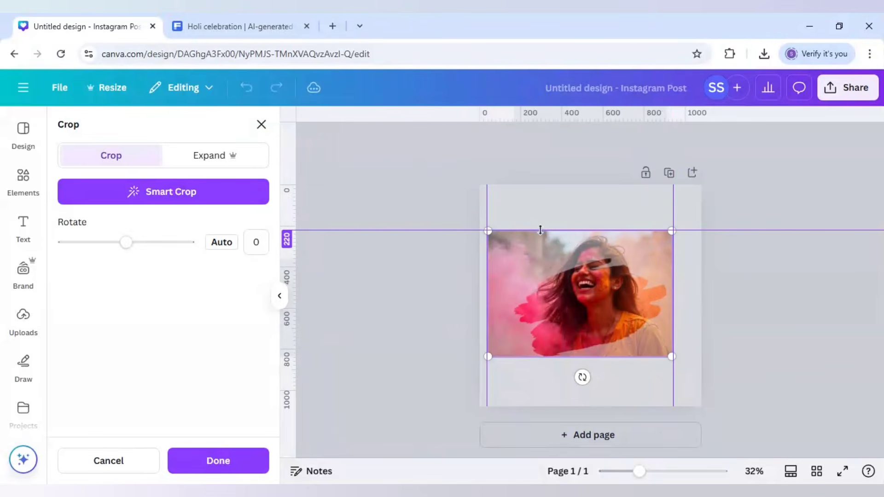
drag(532, 173, 531, 171)
drag(524, 204, 517, 357)
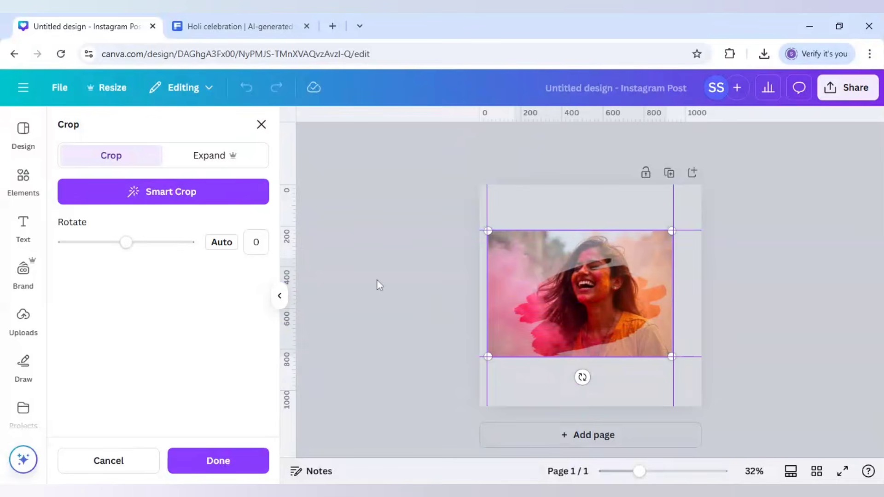
click(231, 460)
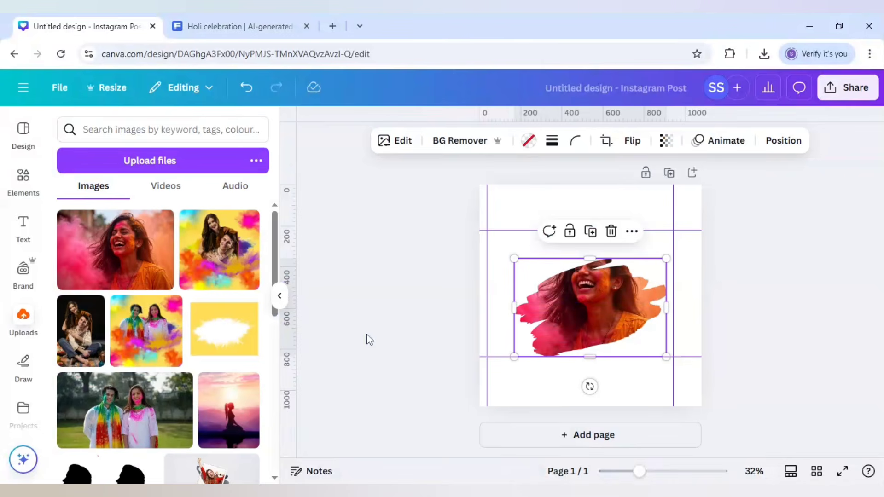
Add a second copy of the laughing woman photo, scaled and positioned to fit exactly between the four guides
click(139, 250)
drag(610, 320, 601, 314)
drag(653, 343, 673, 356)
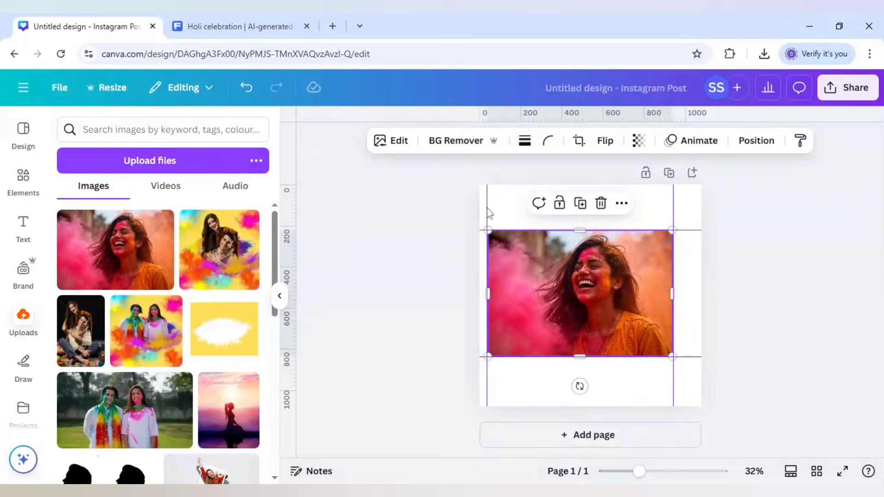
Remove the background of the second photo and erase the stray hair strands beside the woman with the size 20 eraser brush
click(448, 145)
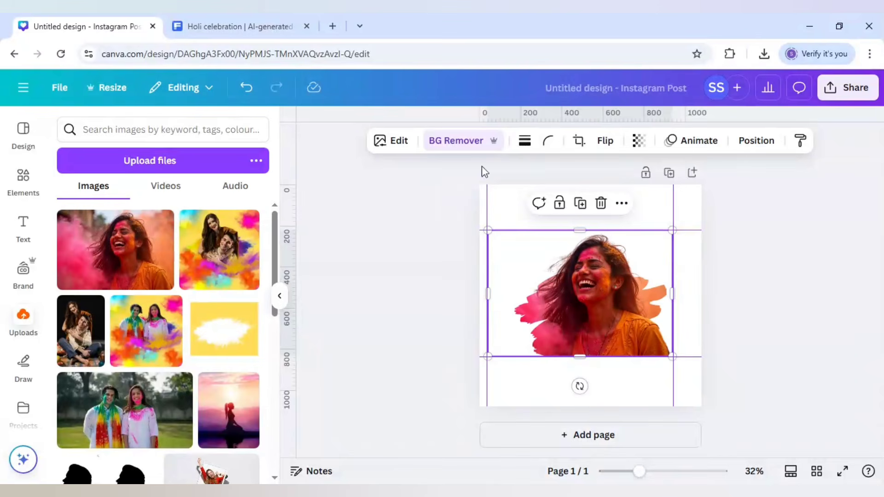
click(462, 143)
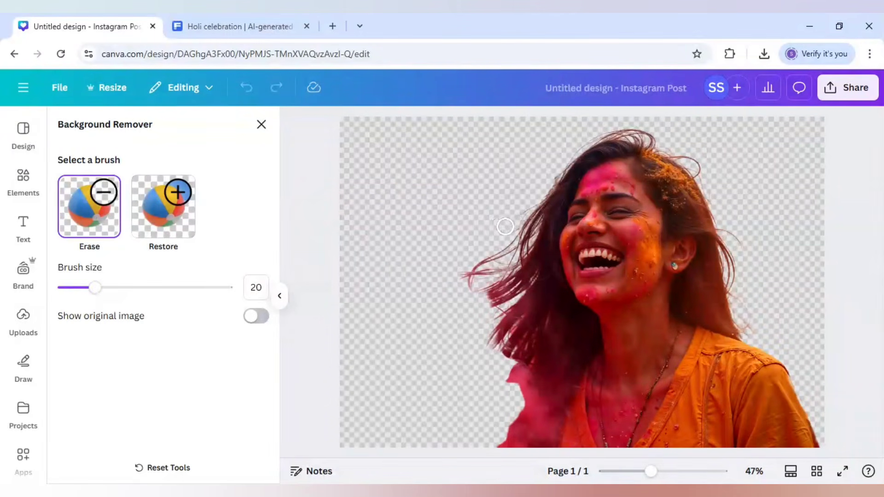
click(520, 203)
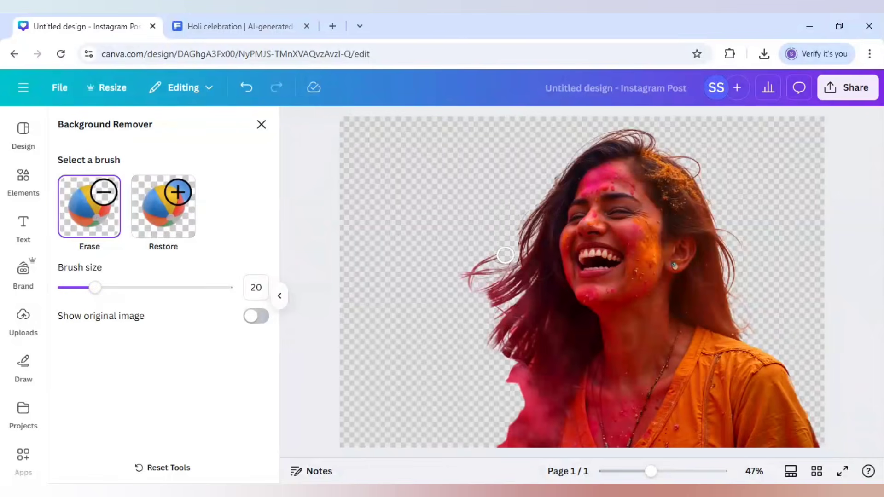
mouse_move(505, 254)
mouse_down()
mouse_move(496, 270)
mouse_move(449, 282)
mouse_up()
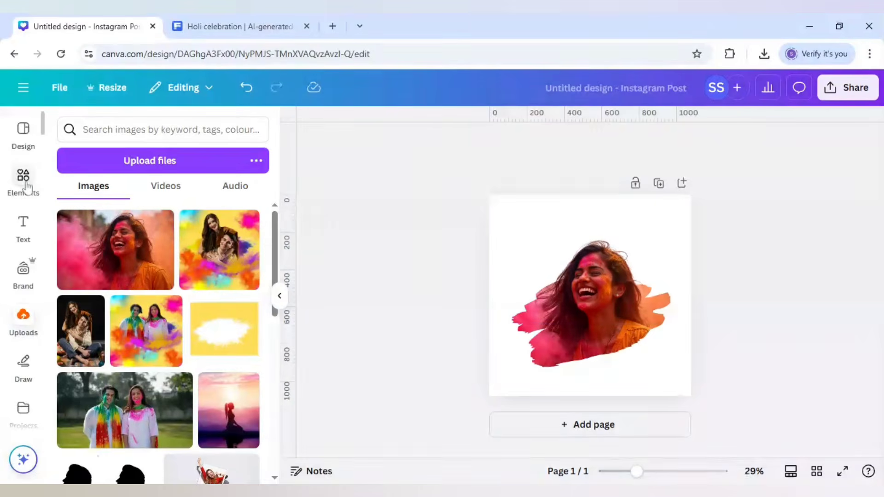
Add the yellow-pink coloured powder graphic to the page and view the details of both recently used powder graphics
click(24, 180)
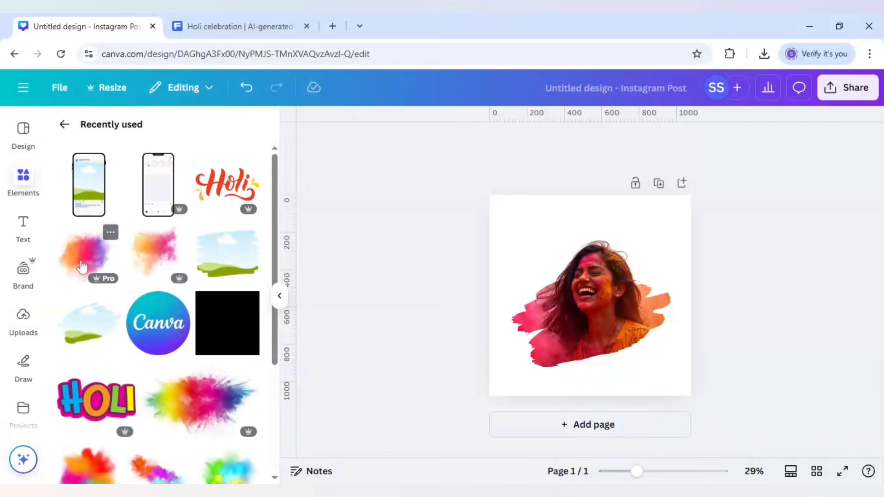
click(171, 243)
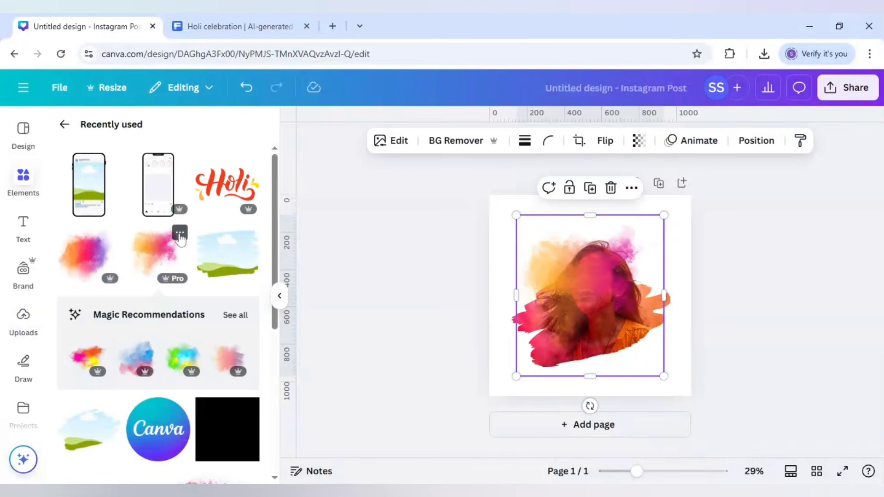
click(179, 234)
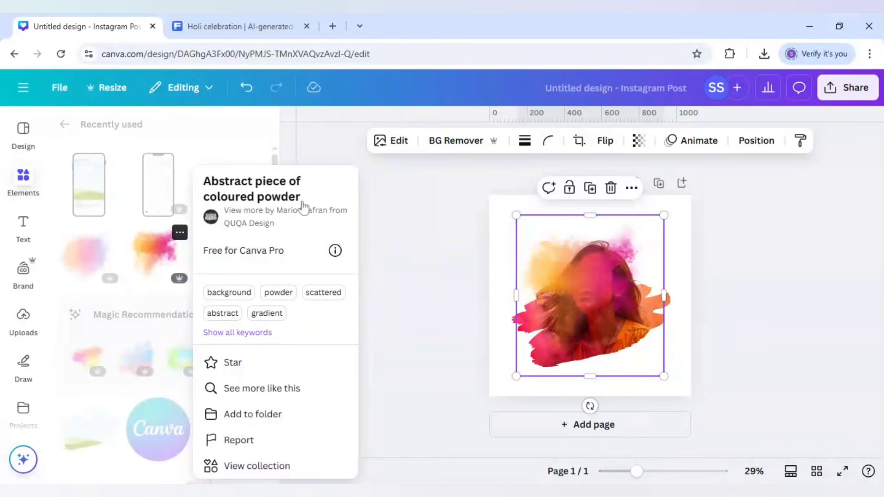
click(127, 240)
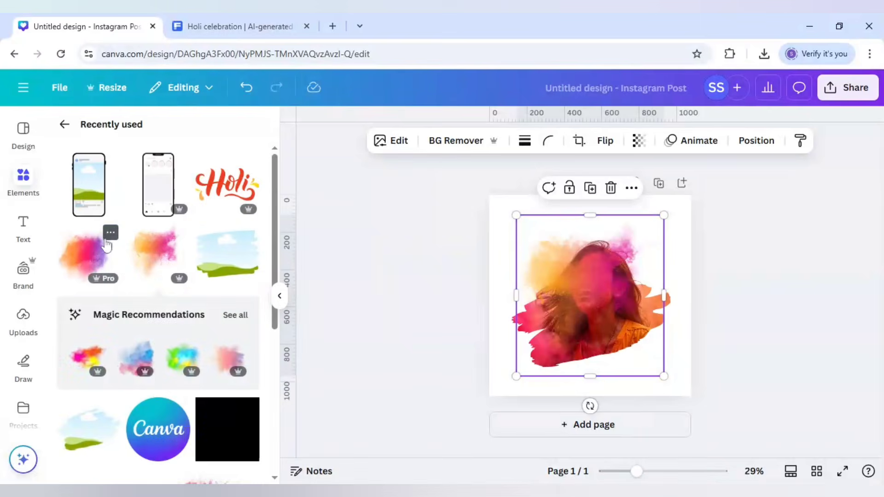
click(110, 233)
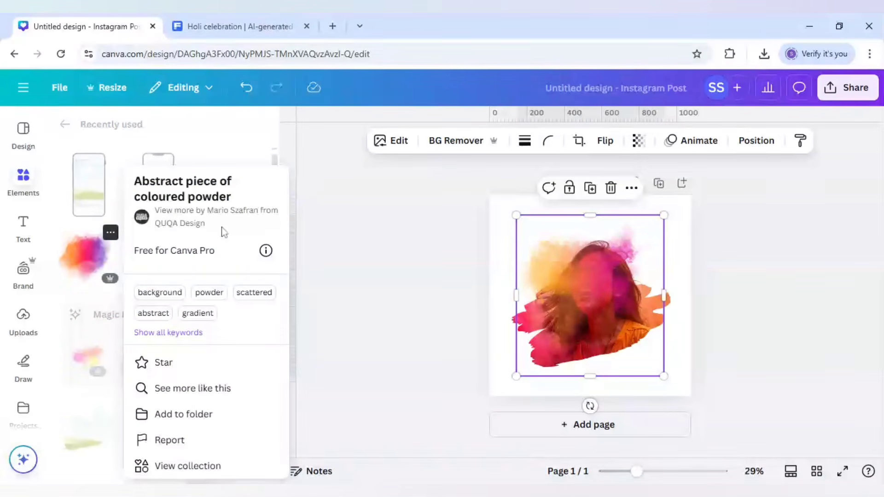
click(113, 260)
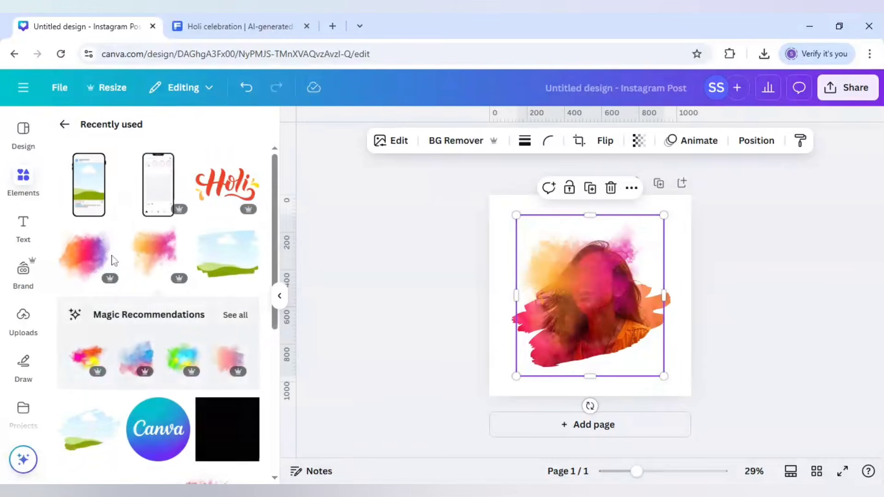
Place a yellow-pink powder graphic over the page's lower left edge and delete the copy covering the woman
click(162, 251)
drag(602, 305, 606, 283)
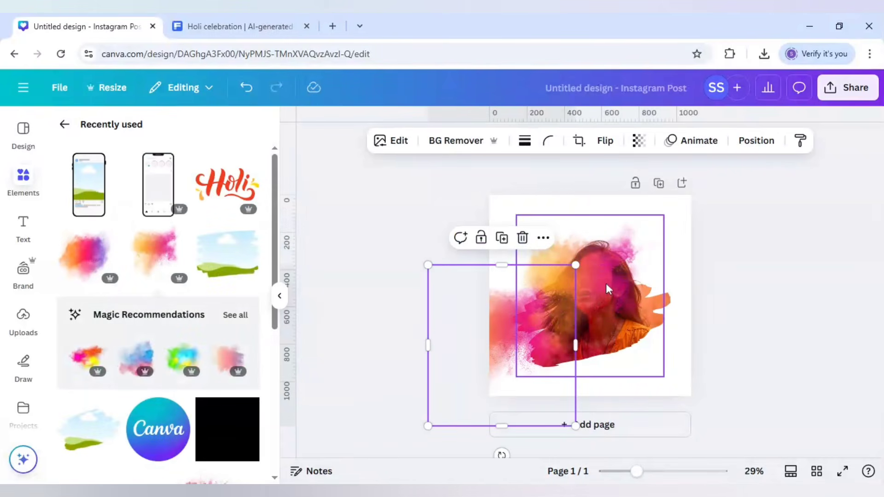
key(Delete)
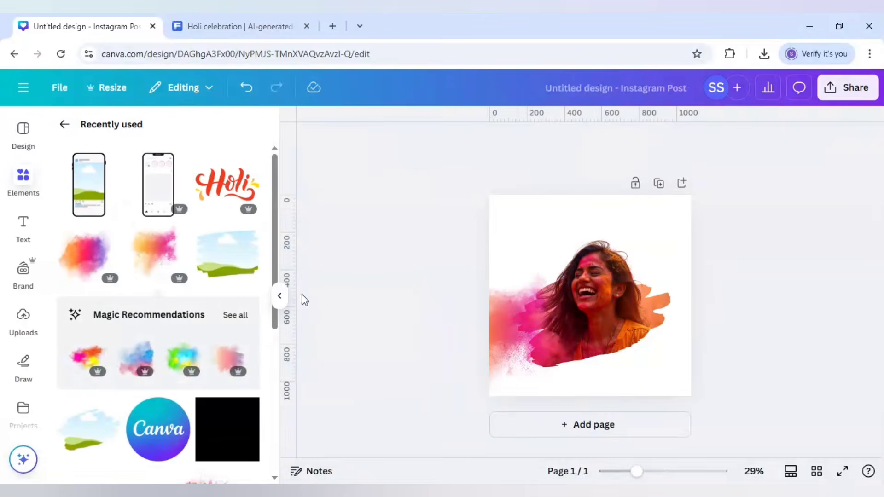
Add the orange-purple powder graphic over the page's right edge, and enlarge both it and the left powder graphic towards the woman
click(89, 258)
drag(584, 315, 691, 316)
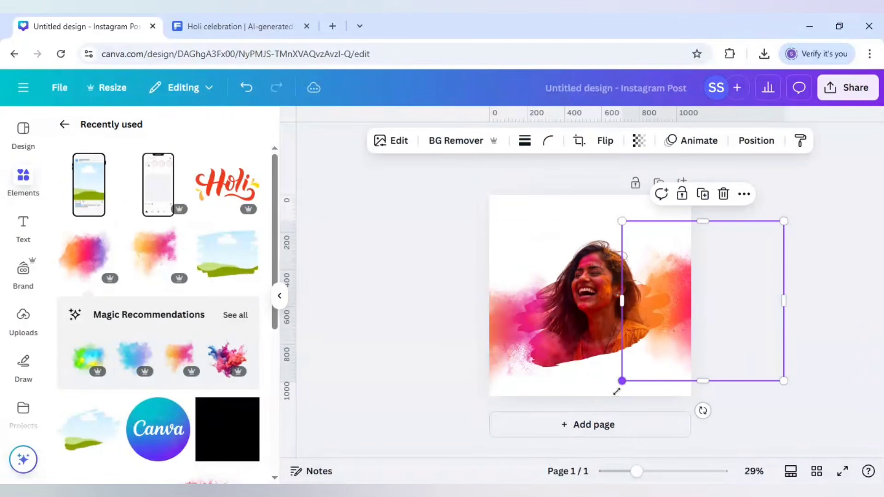
drag(621, 380, 501, 357)
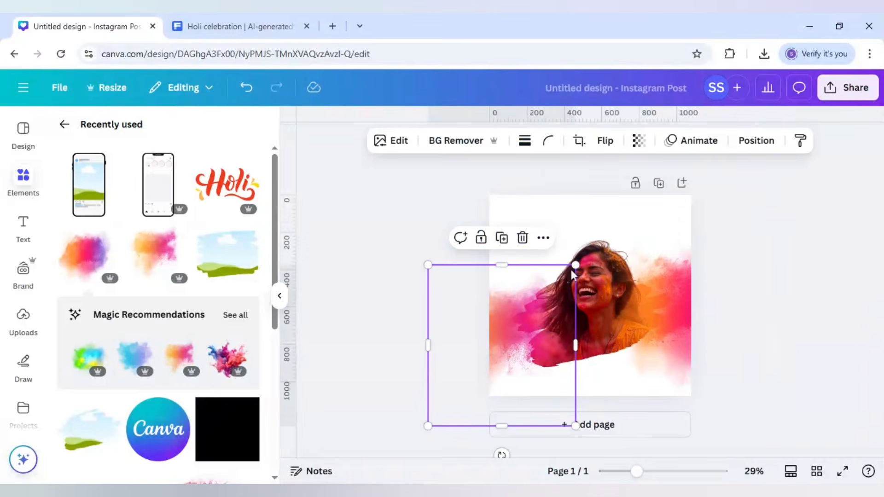
drag(573, 271, 588, 260)
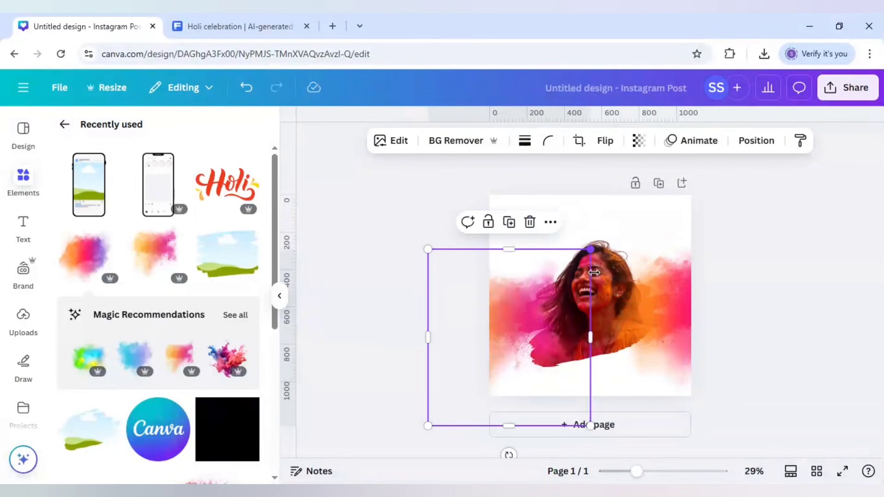
Move both powder graphics together in the layer order, beneath the framed photo and just above the page background
right_click(526, 321)
mouse_move(575, 246)
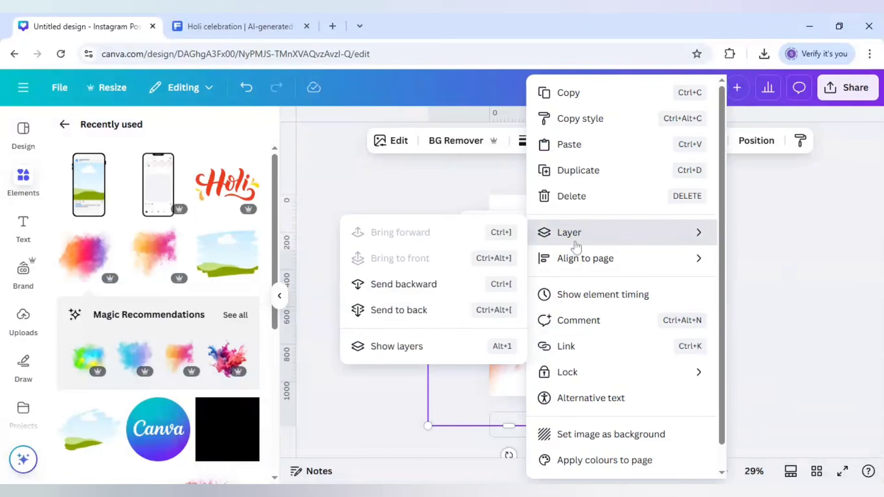
click(420, 347)
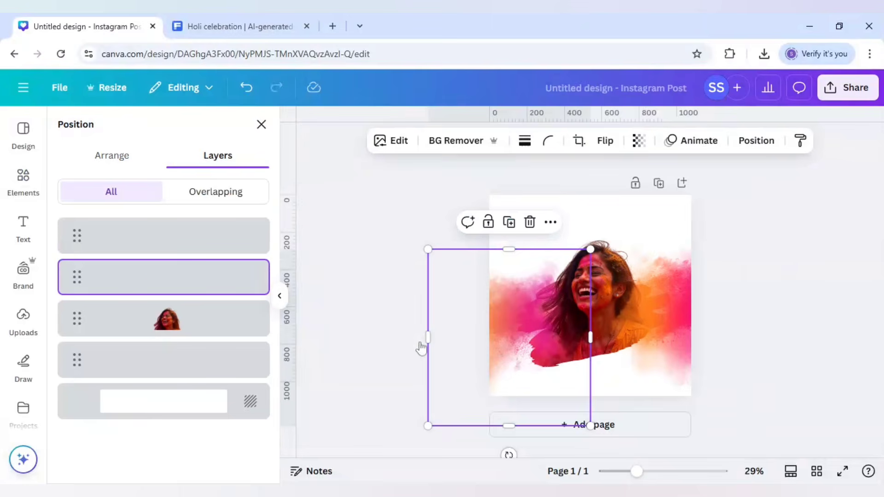
shift+click(170, 247)
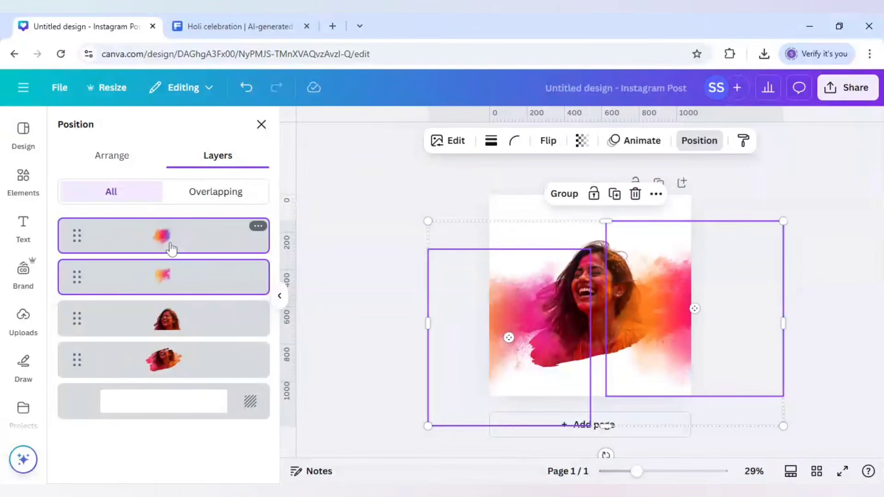
drag(175, 282, 174, 373)
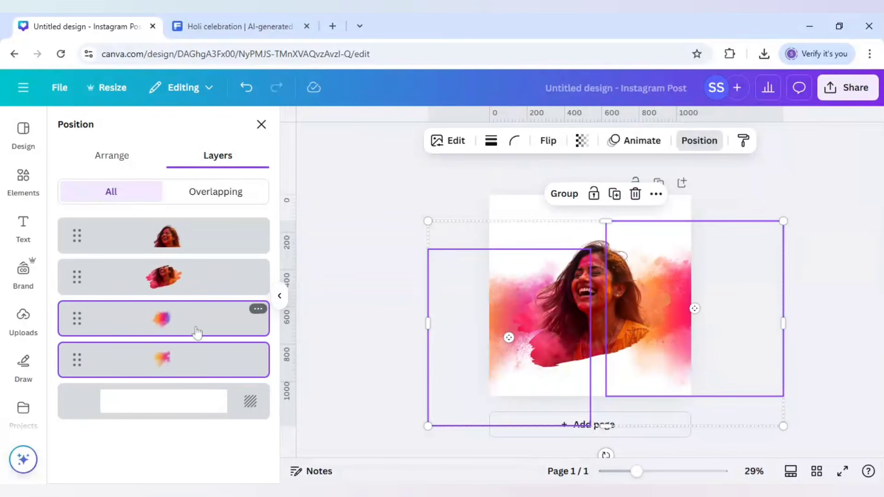
click(363, 312)
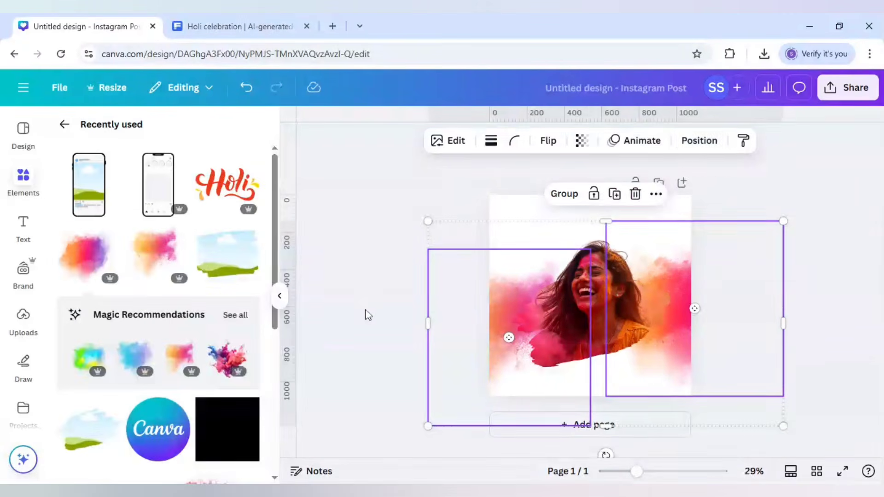
Duplicate the brush stroke framed photo, enlarge the copy slightly and align it over the original
drag(639, 472, 643, 471)
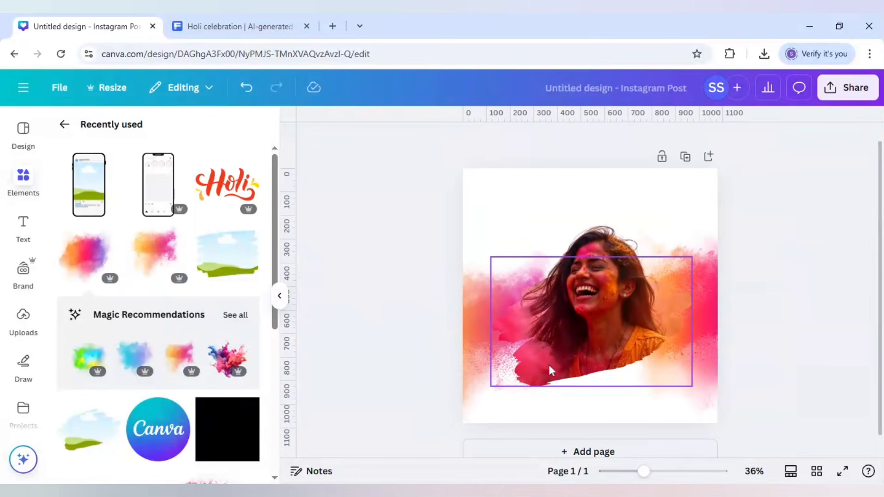
click(523, 369)
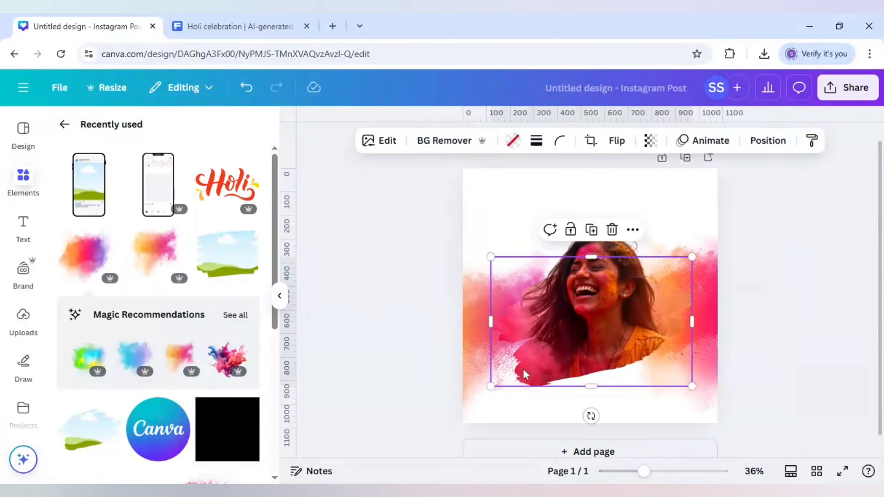
click(592, 235)
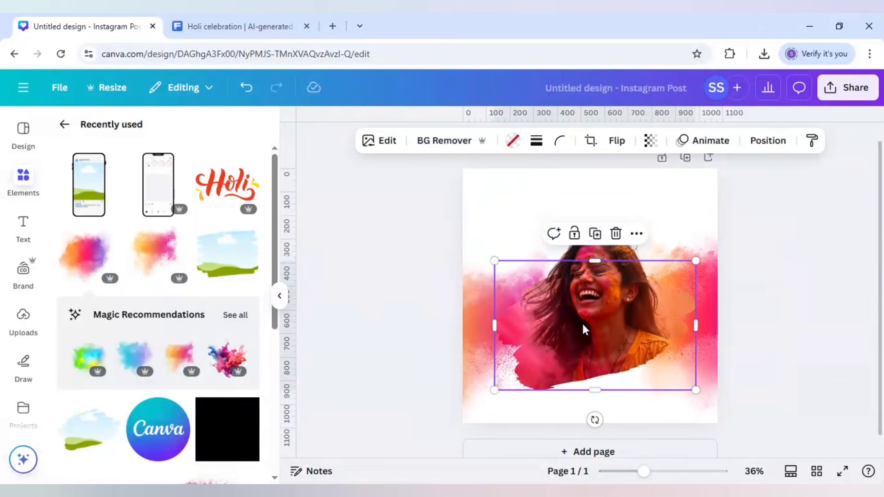
drag(582, 323, 578, 322)
drag(492, 260, 481, 252)
drag(551, 295, 558, 299)
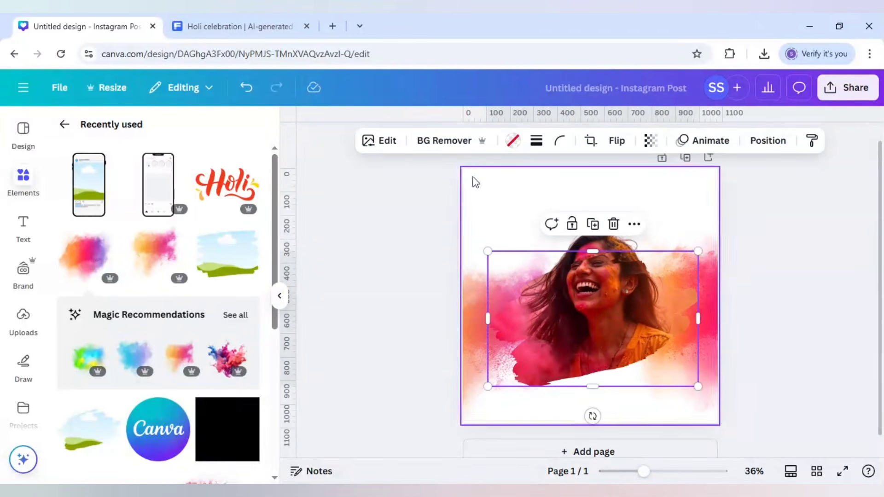
Fill the duplicated brush stroke frame with white (#ffffff) and move its layer directly beneath the framed photo
click(510, 146)
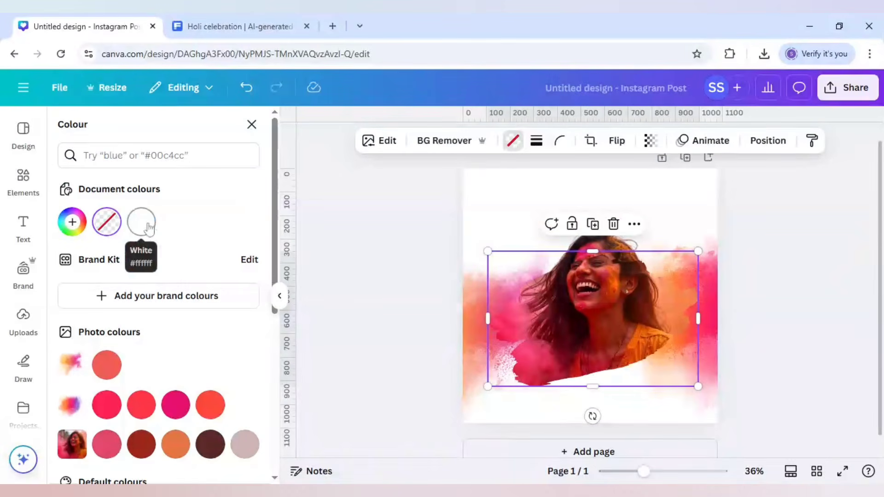
click(148, 225)
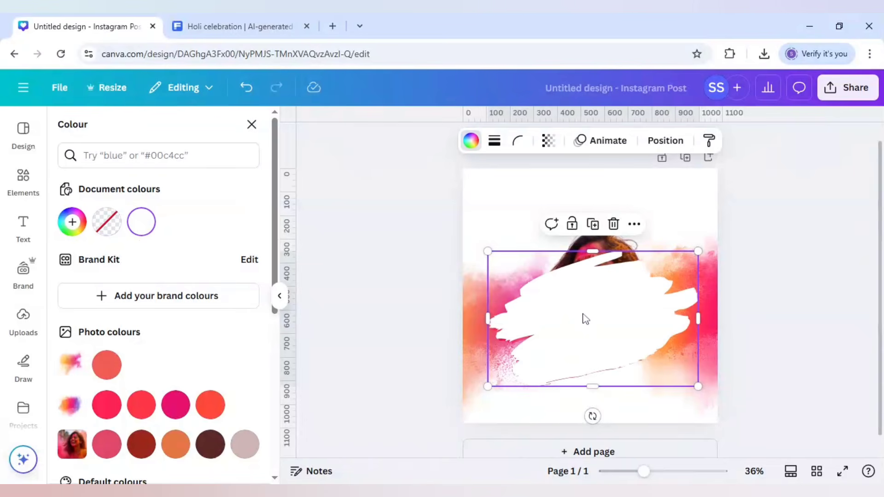
right_click(584, 319)
mouse_move(602, 294)
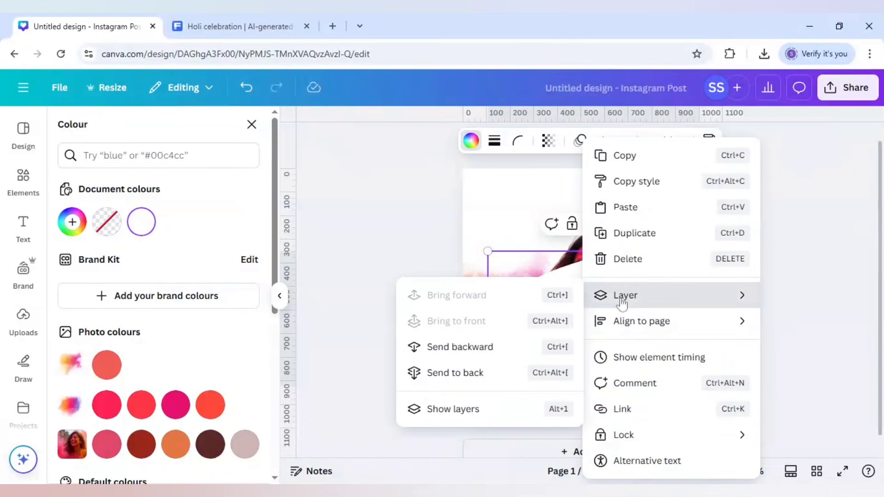
click(486, 408)
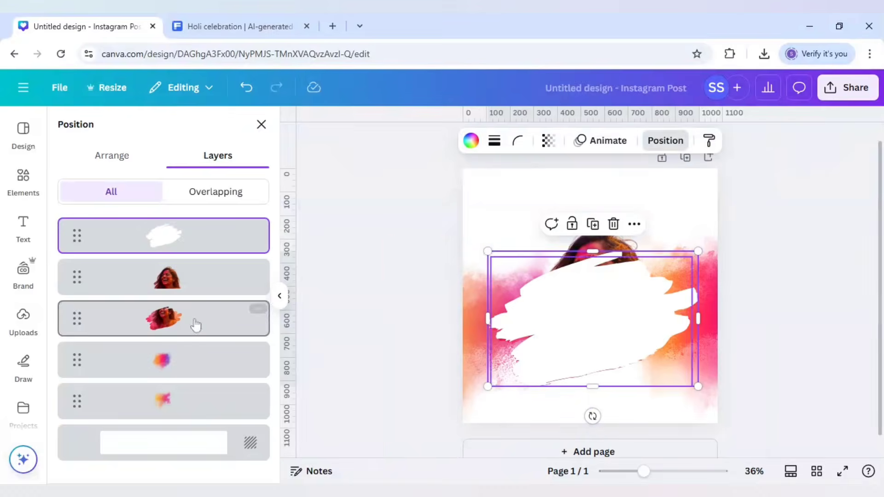
drag(193, 241, 193, 339)
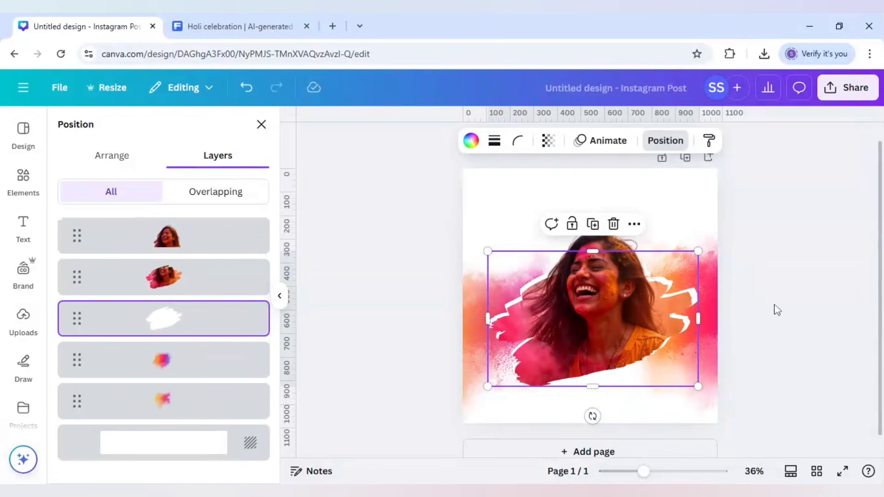
click(363, 278)
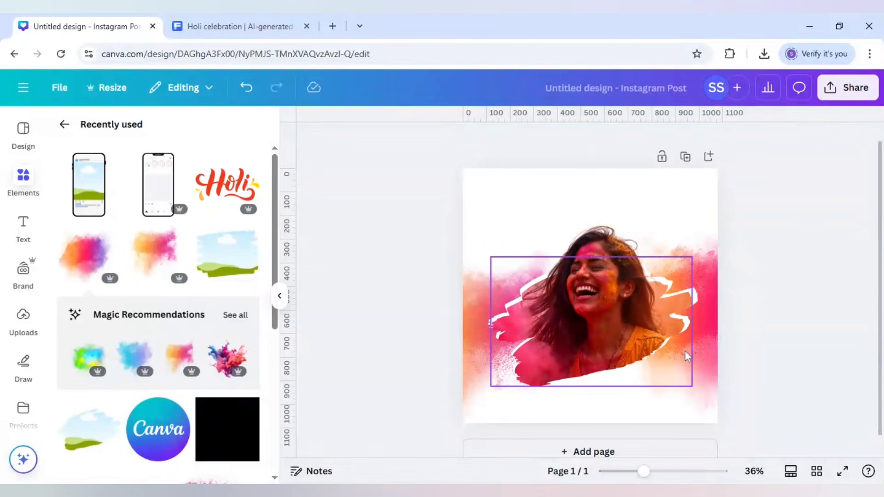
Nudge the white brush stroke slightly down and sideways so it forms an outline around the framed photo
click(697, 349)
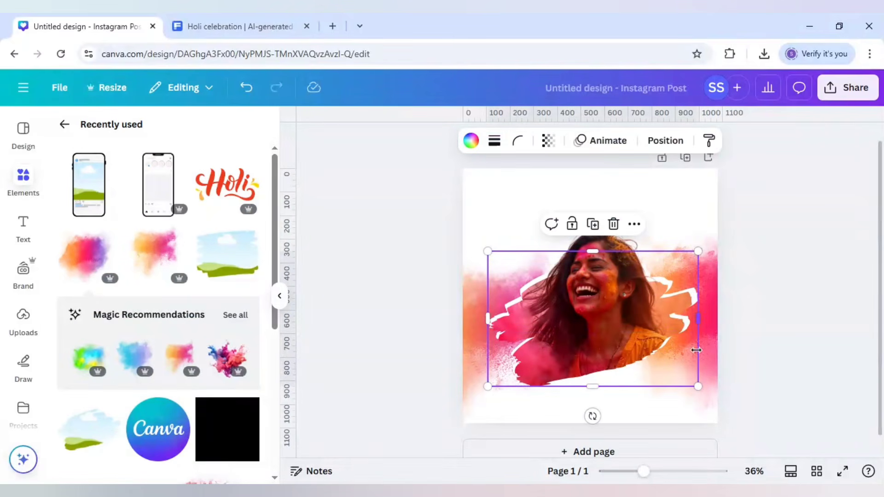
key(Down)
key(Down)
key(Down)
key(Down)
key(Down)
key(Down)
key(Down)
key(Down)
key(Down)
key(Down)
key(Down)
key(Down)
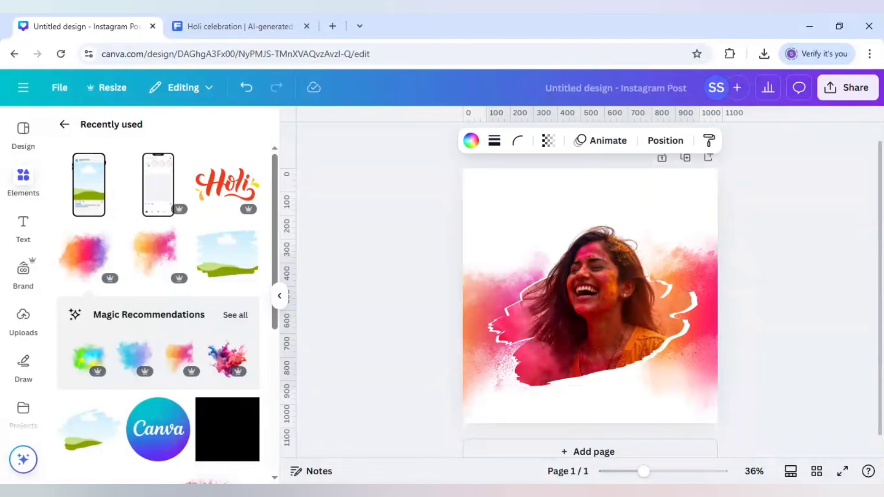
key(Left)
key(Left)
key(Left)
key(Left)
key(Left)
key(Left)
key(Left)
key(Left)
key(Left)
key(Left)
key(Left)
key(Left)
key(Left)
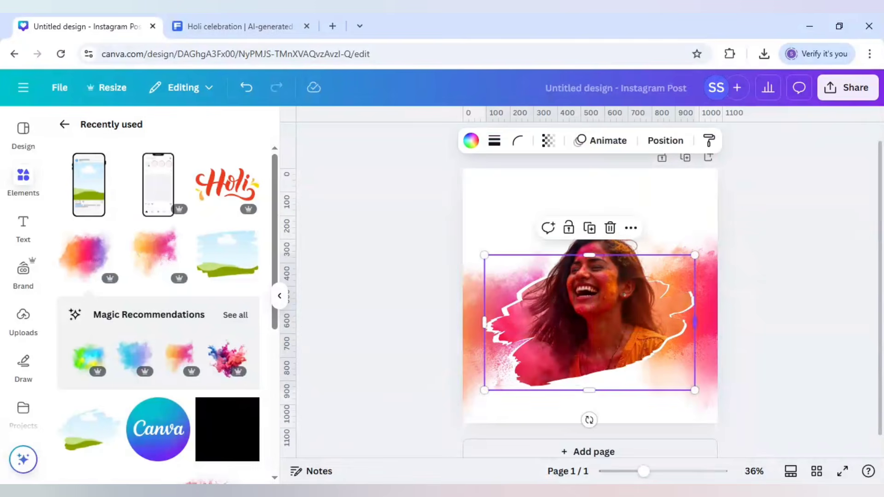
key(Right)
key(Right)
key(Right)
key(Right)
key(Right)
key(Right)
key(Right)
key(Right)
key(Right)
key(Right)
key(Left)
key(Left)
key(Left)
key(Left)
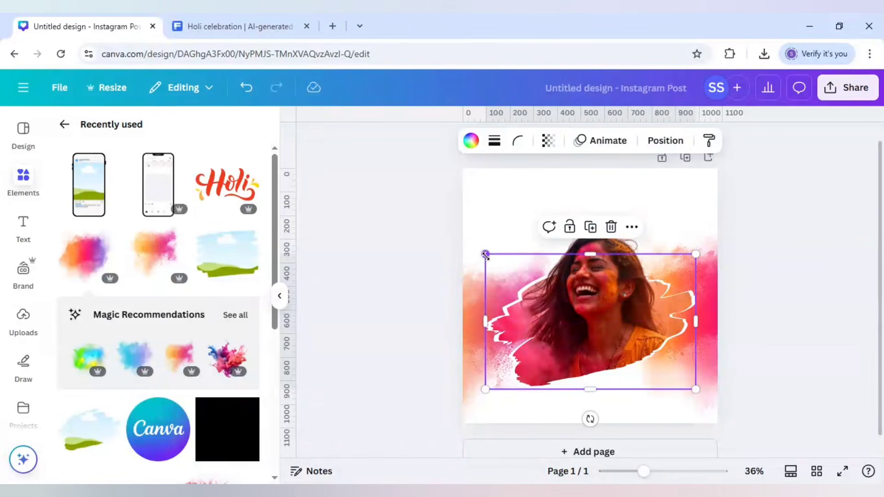
Shrink the white brush stroke slightly and adjust its position behind the framed photo for a thin, even outline
drag(486, 254, 489, 255)
click(417, 278)
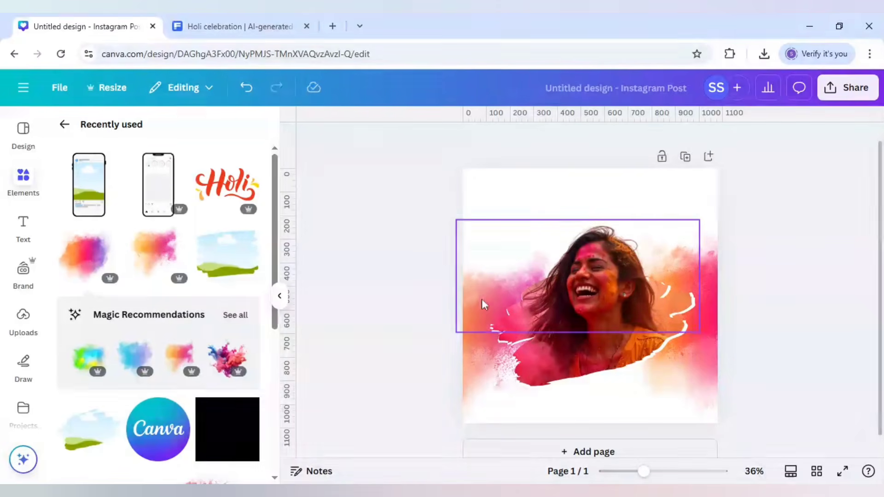
click(691, 354)
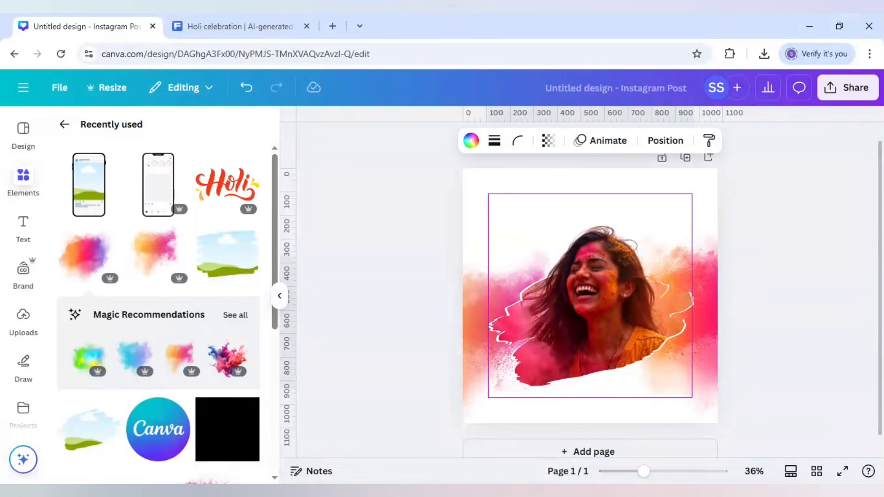
click(595, 307)
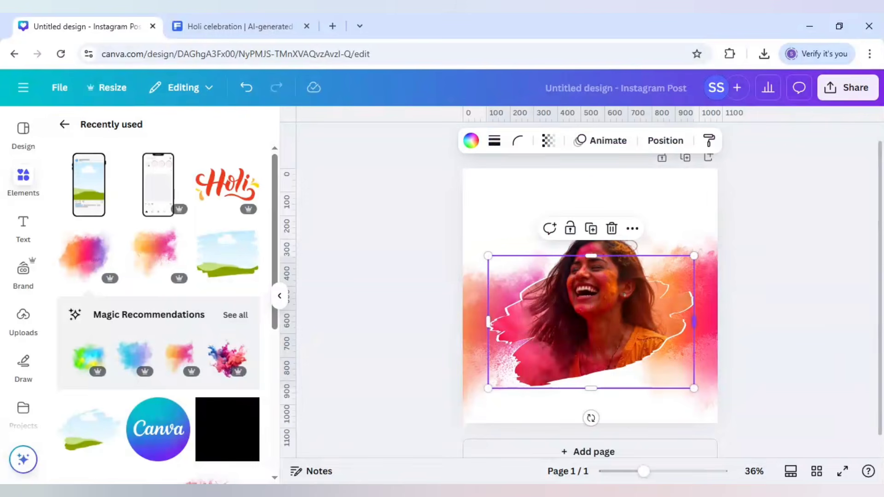
click(390, 284)
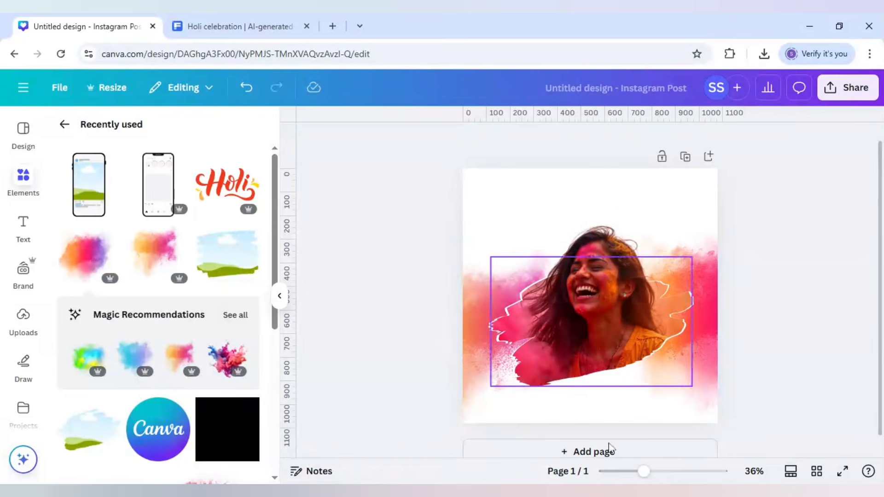
Add the recently used "Holi colorful letter calligraphy" graphic and place it at the page's top centre, above the woman's head
click(644, 471)
drag(643, 471, 642, 474)
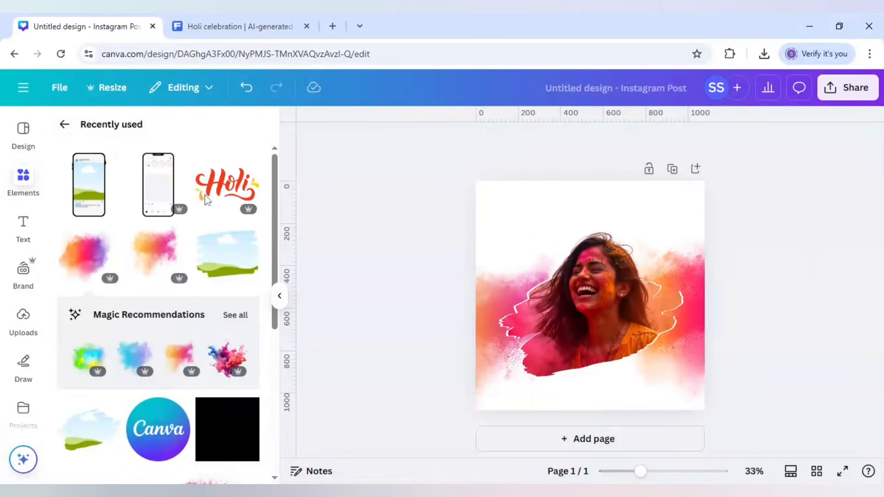
click(249, 164)
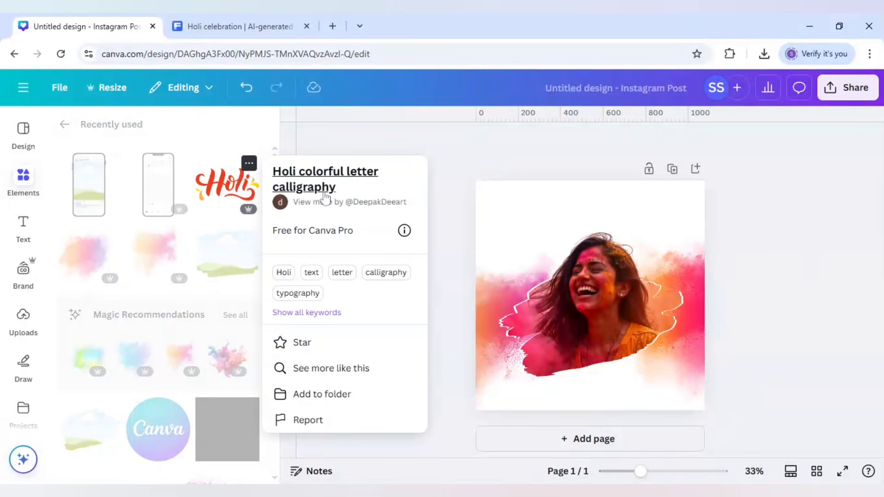
click(253, 214)
click(227, 187)
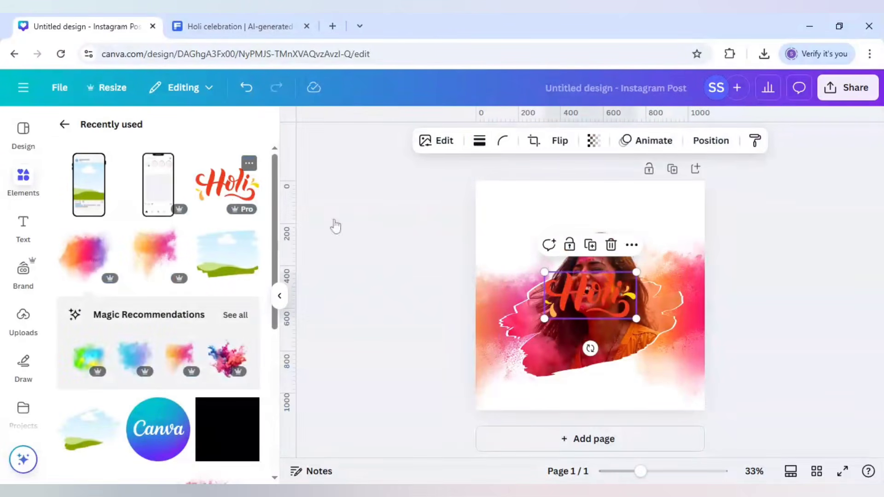
drag(604, 297, 604, 213)
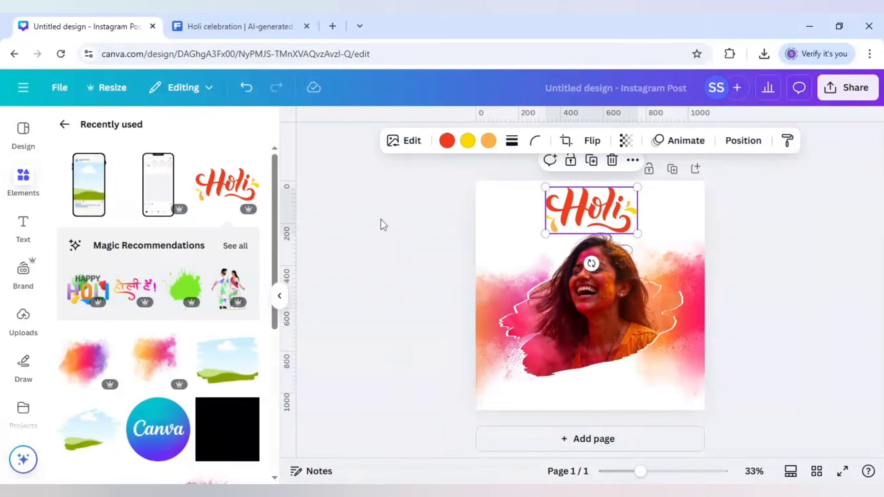
Recolour the Holi graphic: red lettering to pink #e8126f, light-orange accent to the powder's red-orange, and yellow accent to the photo's orange
click(447, 141)
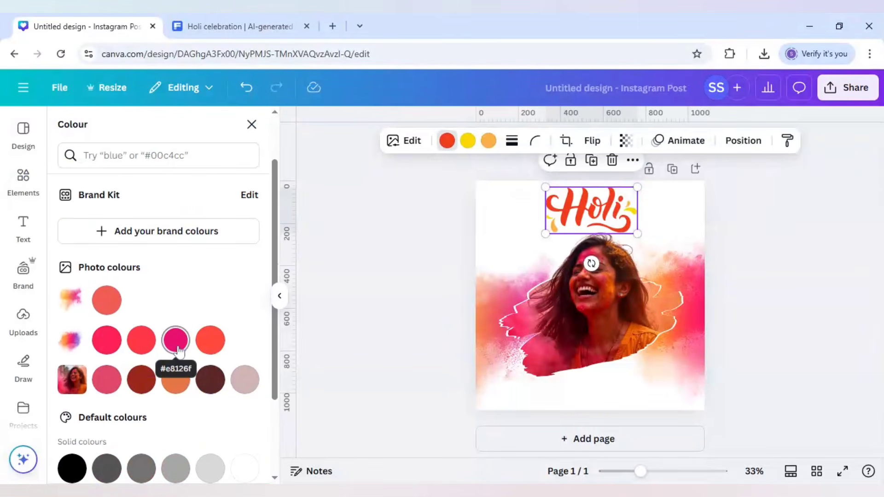
click(175, 341)
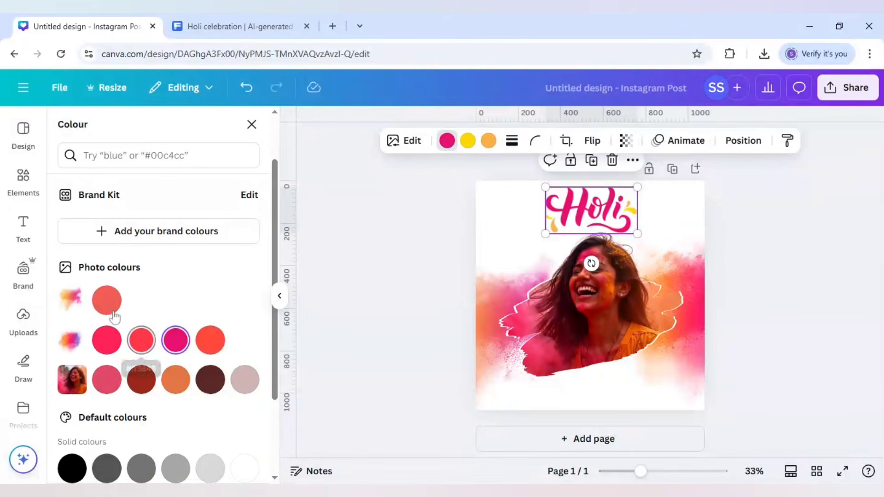
click(488, 142)
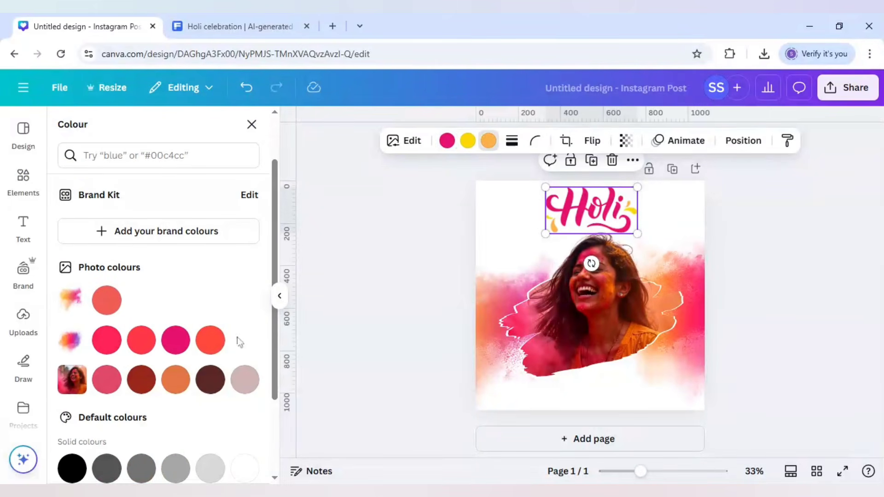
click(210, 340)
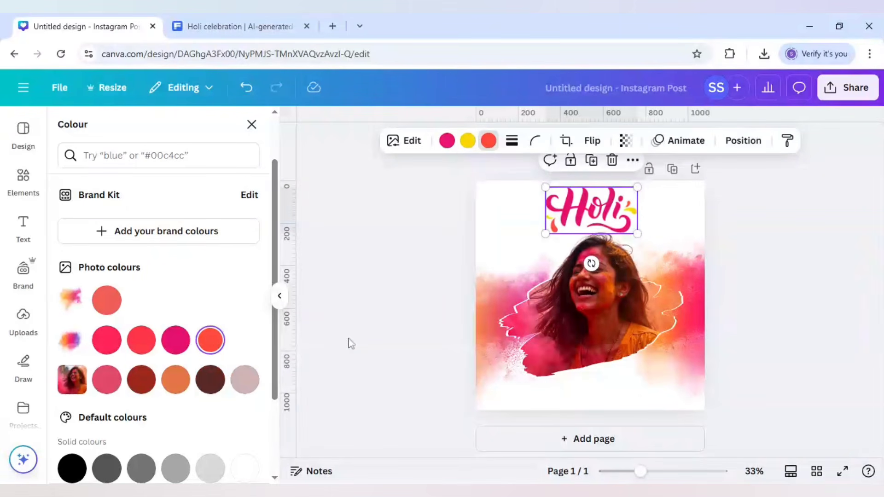
click(467, 141)
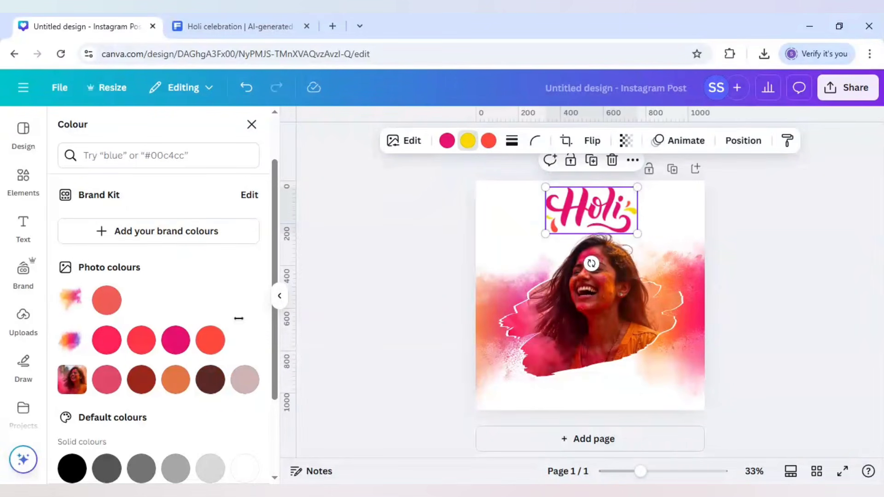
click(172, 391)
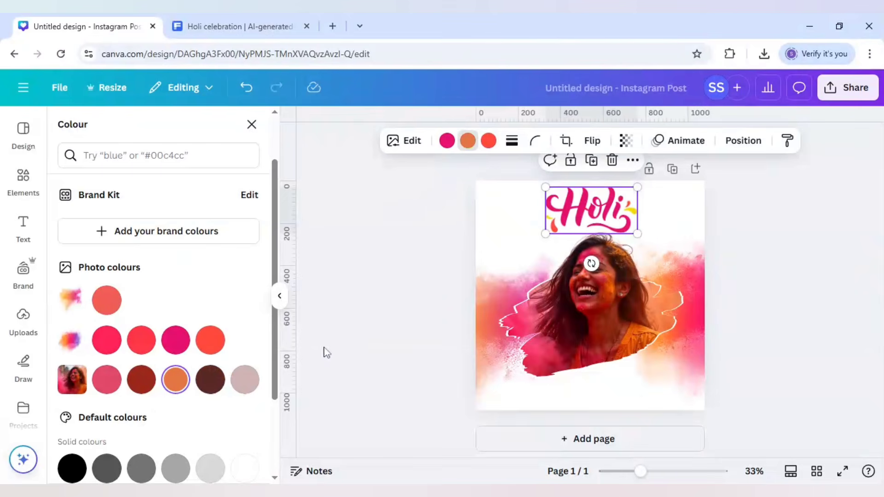
click(348, 314)
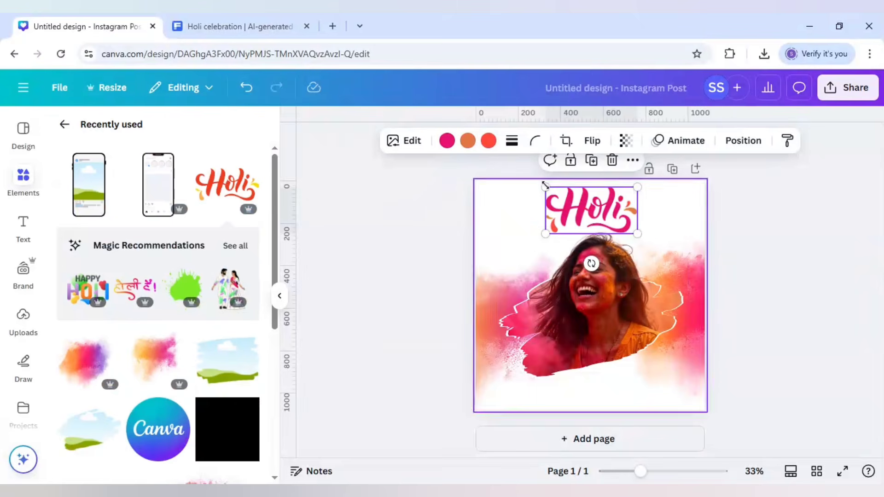
Scale down the Holi lettering and centre it in the white space above the woman's head
drag(545, 188, 592, 209)
drag(640, 471, 658, 471)
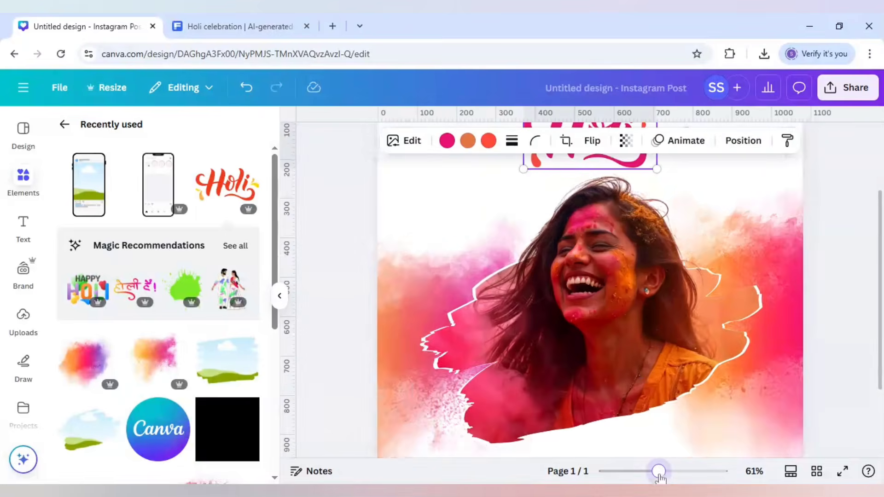
scroll(643, 379, up, 3)
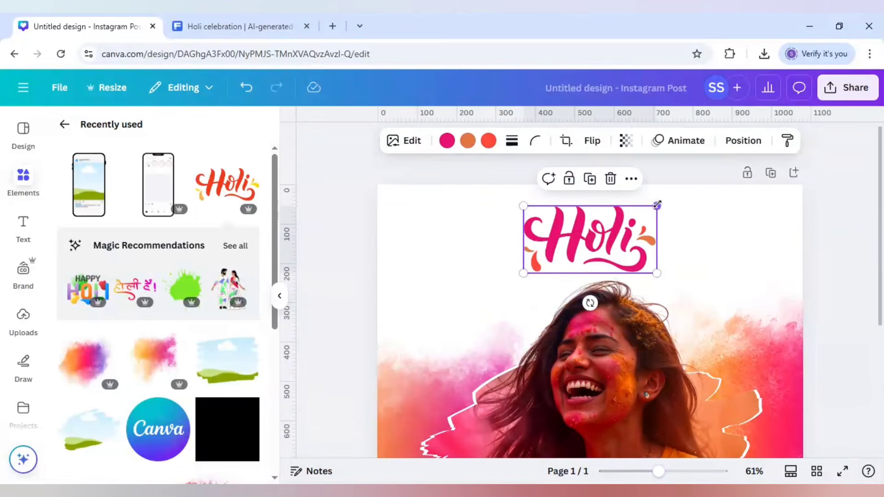
drag(656, 204, 620, 233)
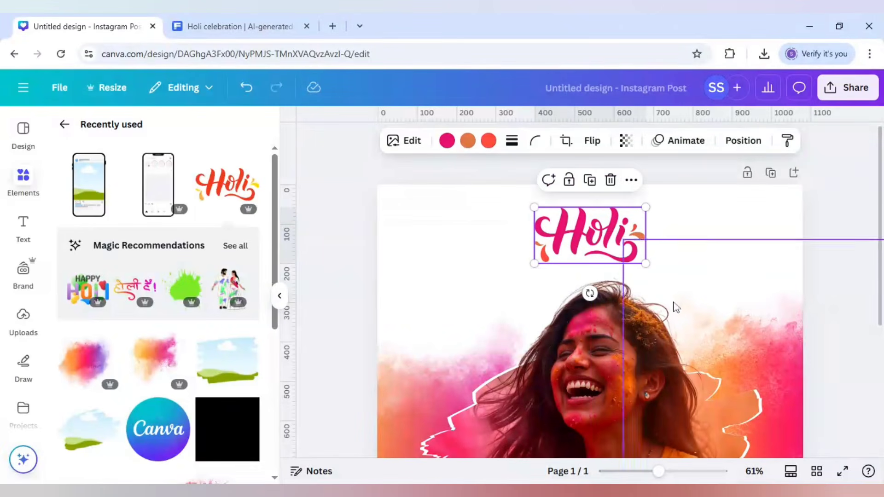
Select the woman cutout, framed photo and white brush stroke layers together and move them slightly down the page
drag(658, 471, 645, 471)
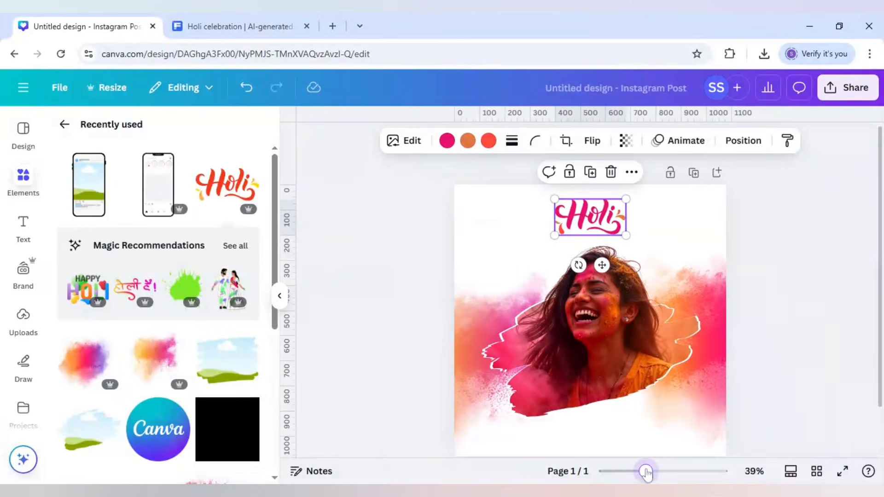
click(532, 341)
right_click(547, 346)
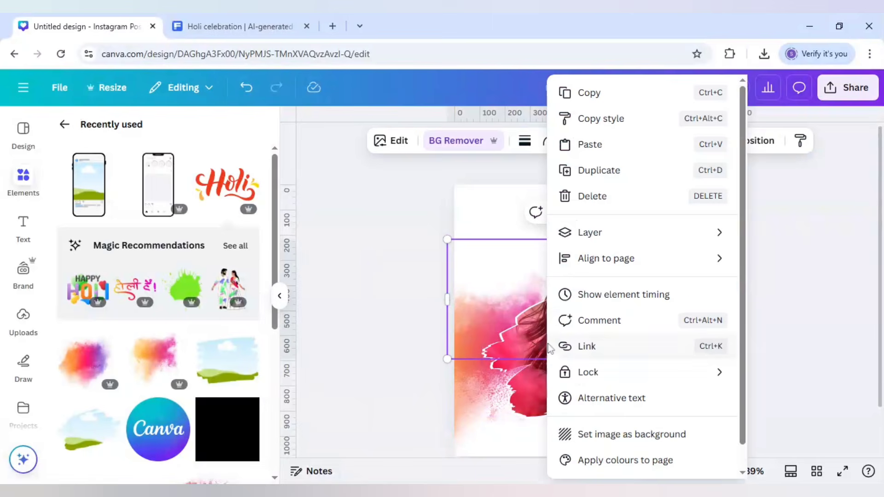
mouse_move(600, 243)
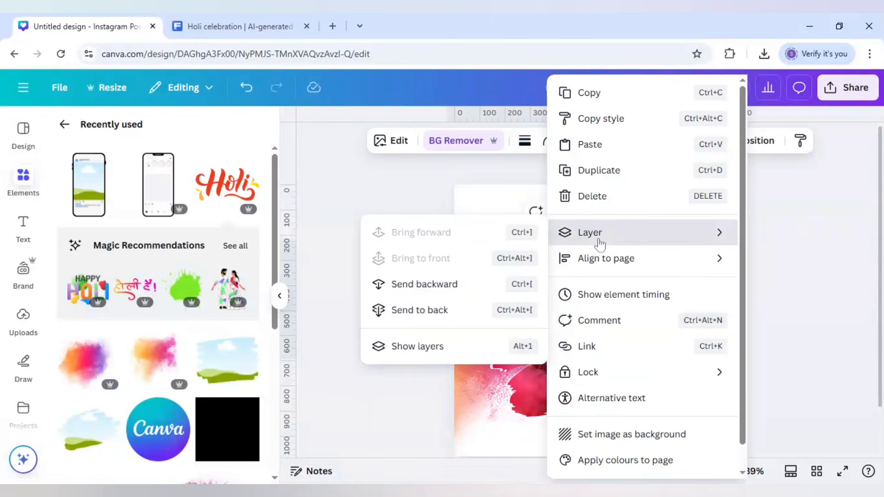
click(448, 346)
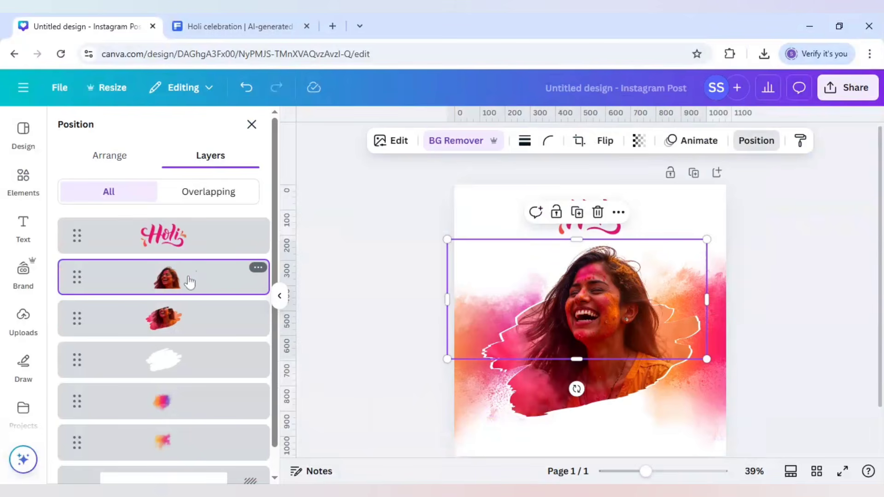
shift+click(181, 316)
shift+click(176, 362)
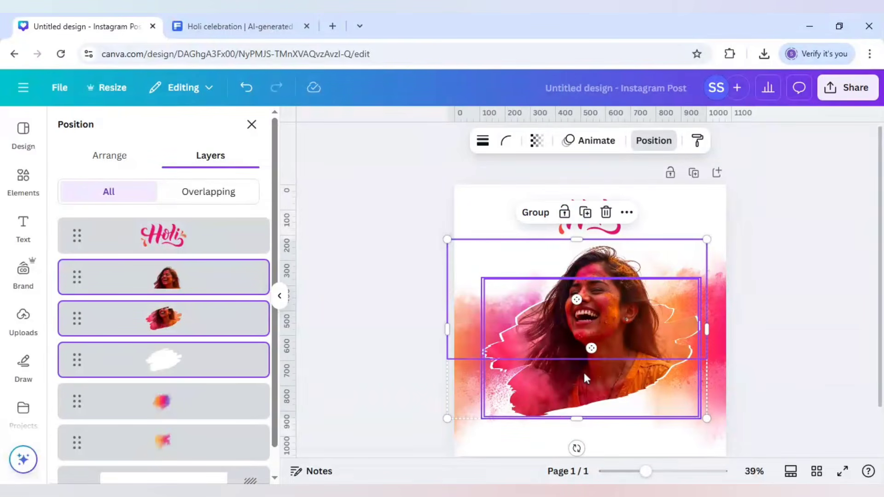
drag(585, 380, 583, 386)
scroll(803, 390, down, 1)
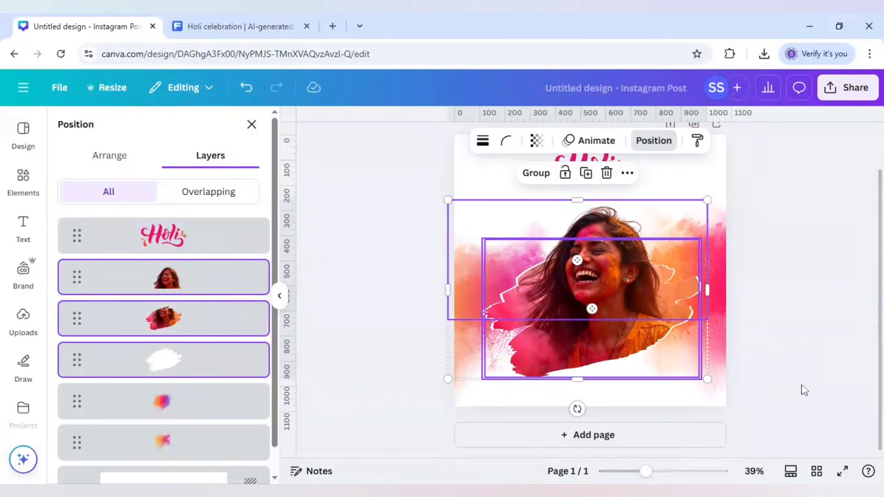
click(801, 359)
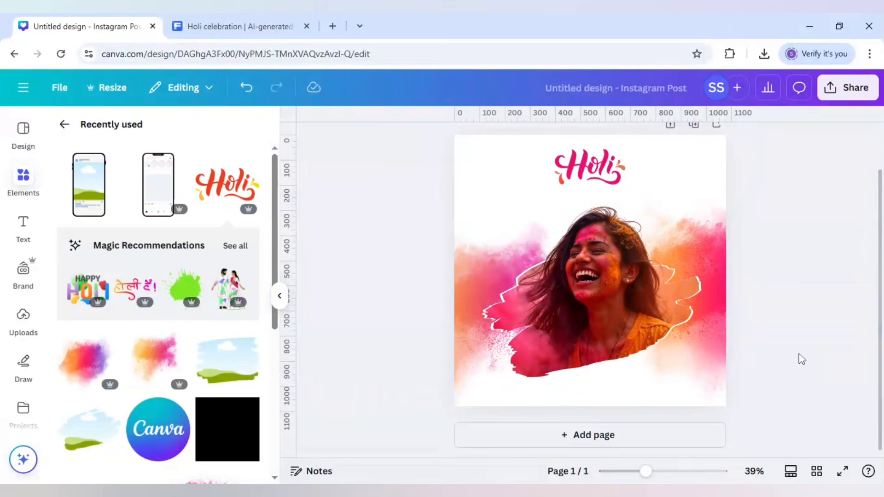
scroll(801, 358, up, 1)
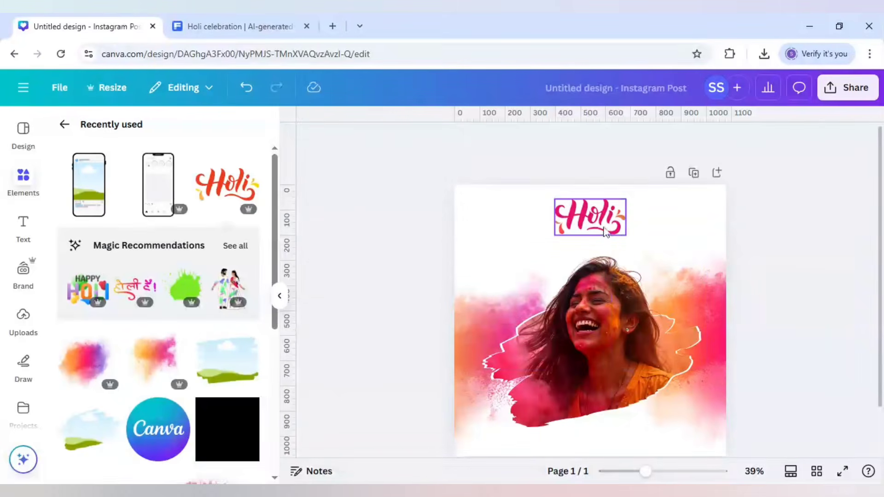
Enlarge the Holi lettering slightly and keep it centred above the woman's head
click(606, 231)
drag(626, 235, 585, 233)
click(802, 284)
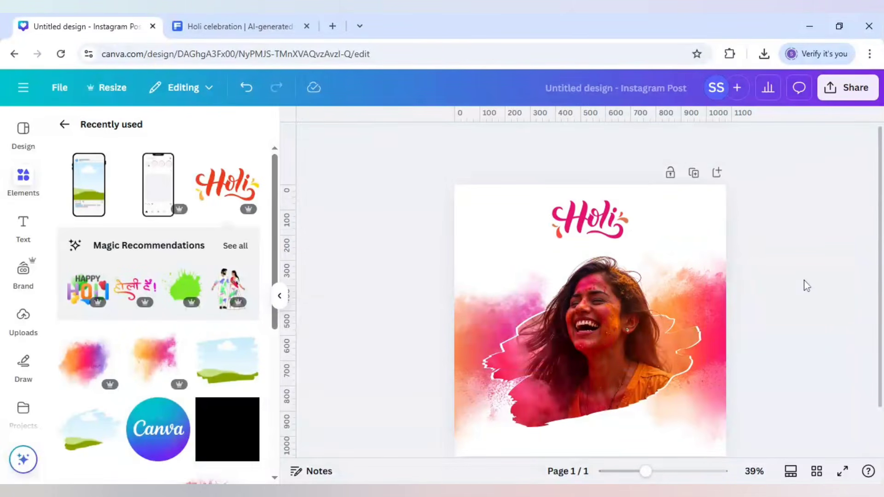
Add a subheading text box to the page reading "HAPPY"
click(23, 241)
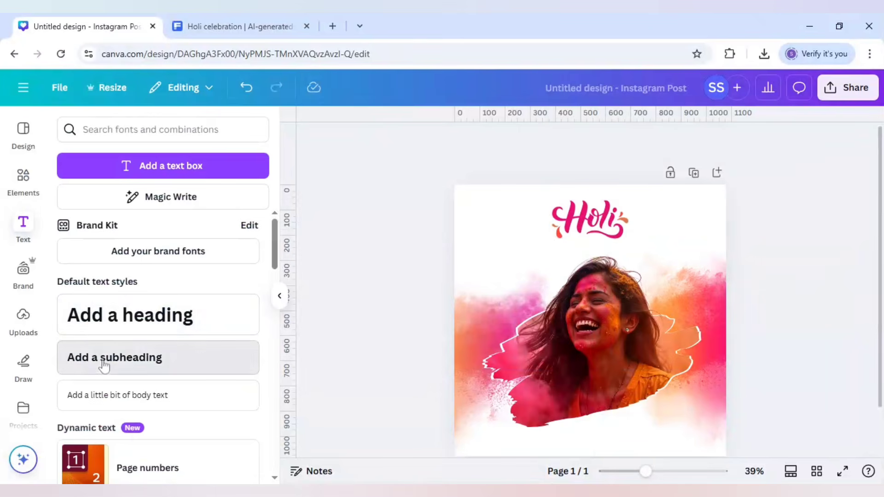
click(128, 362)
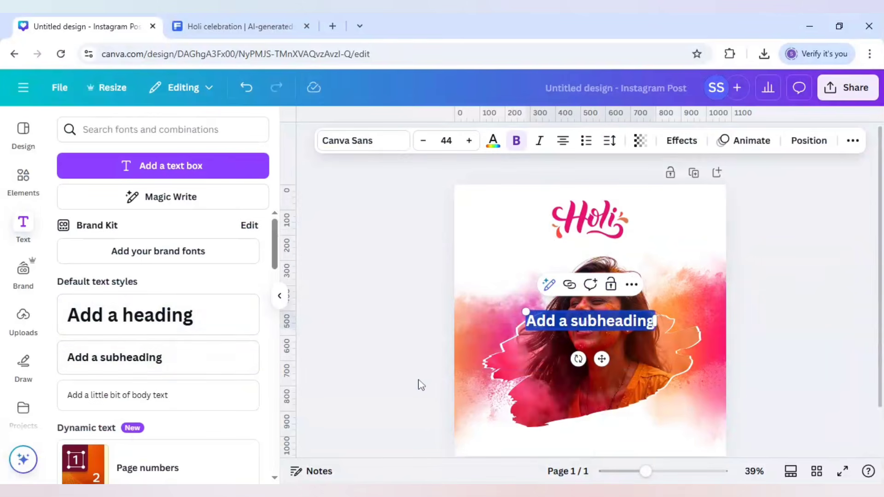
text(HAPPY)
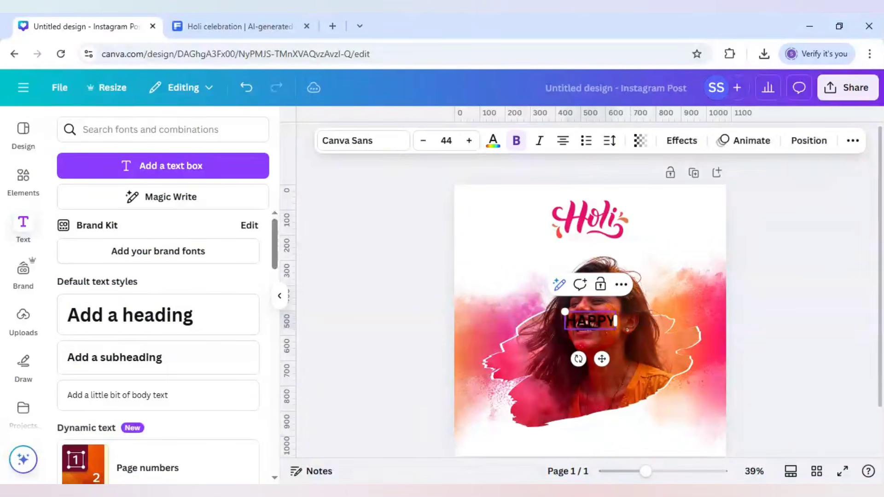
Search the fonts for "narrow" and set the HAPPY text to Archivo Narrow
click(362, 144)
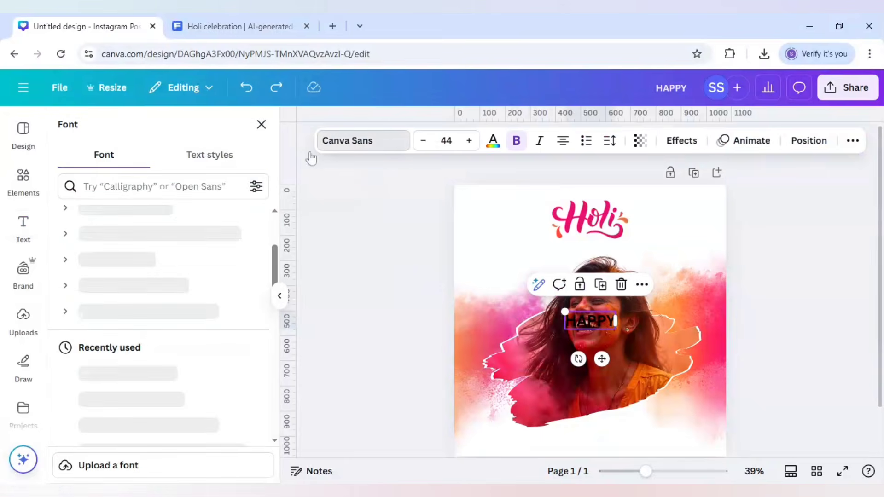
click(166, 184)
text(n)
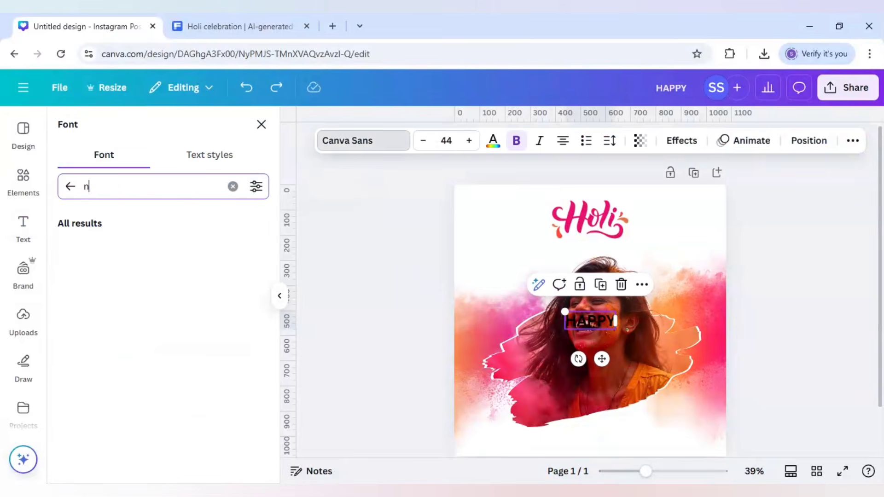
text(arrow)
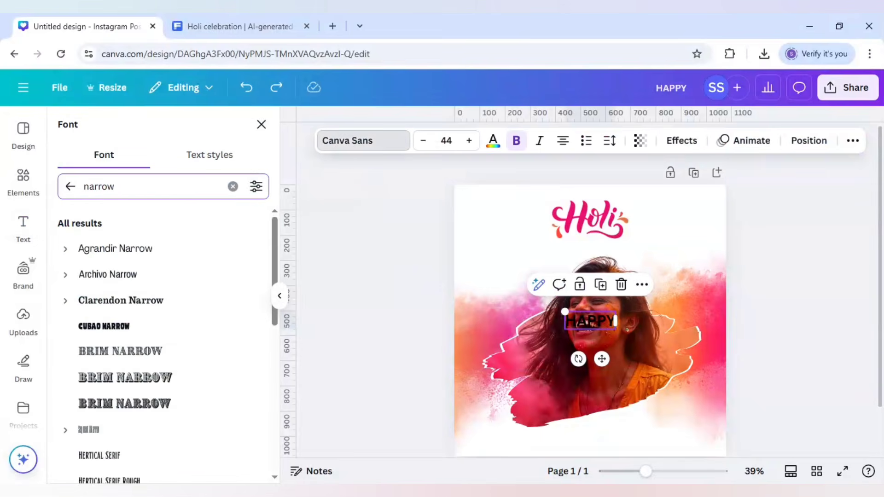
click(166, 277)
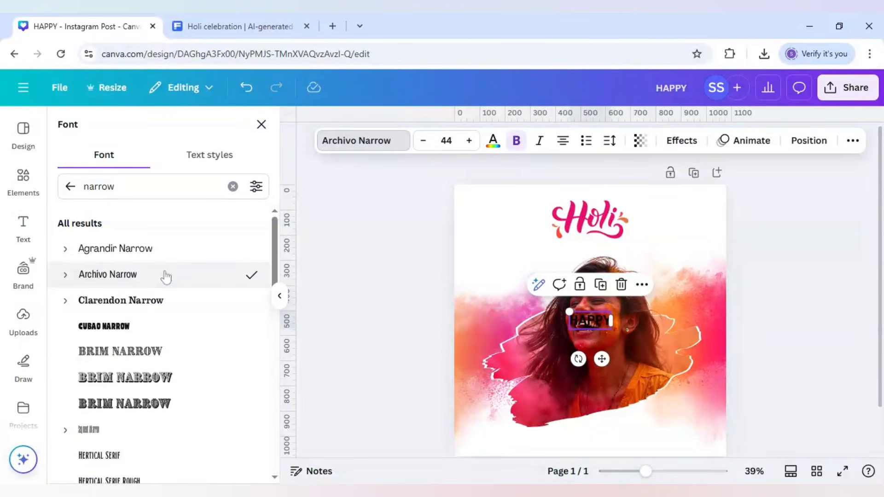
Reduce the HAPPY text to size 24 and place it just above the first letters of the Holi lettering
drag(591, 324, 569, 195)
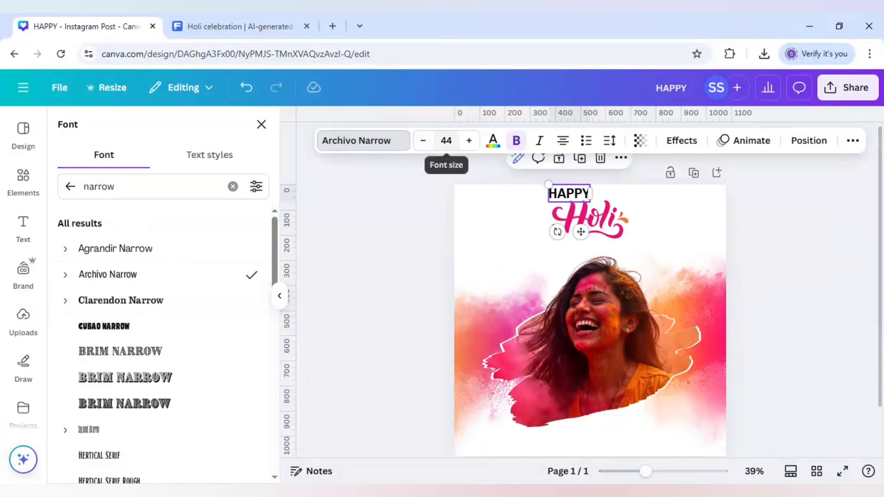
click(445, 140)
scroll(457, 301, down, 2)
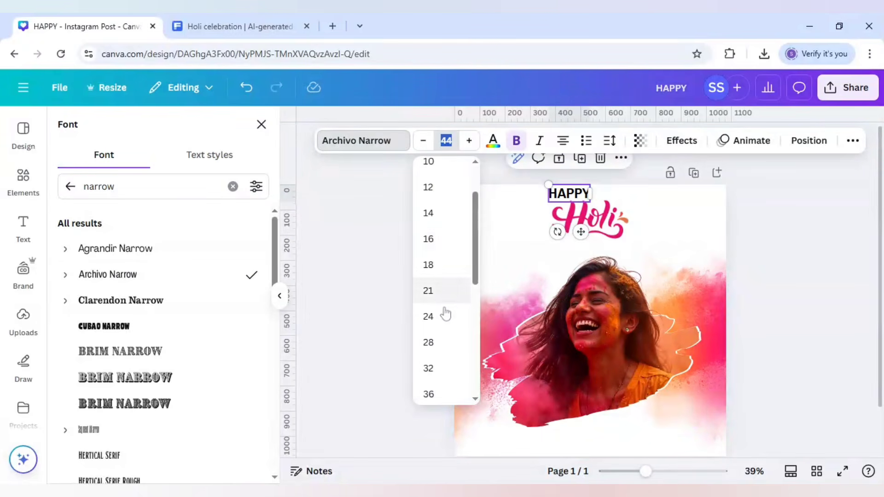
click(444, 316)
drag(580, 223, 582, 229)
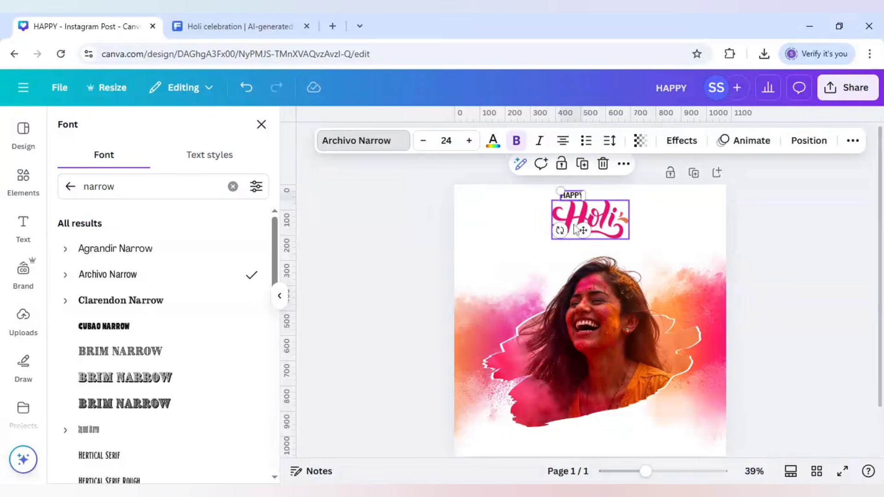
Recolour the HAPPY text with the document's pink, matching the Holi lettering
click(500, 147)
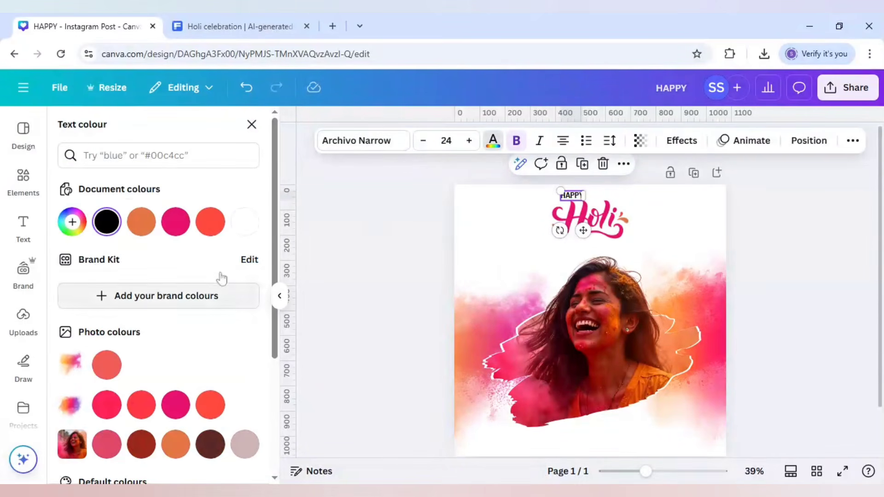
click(175, 222)
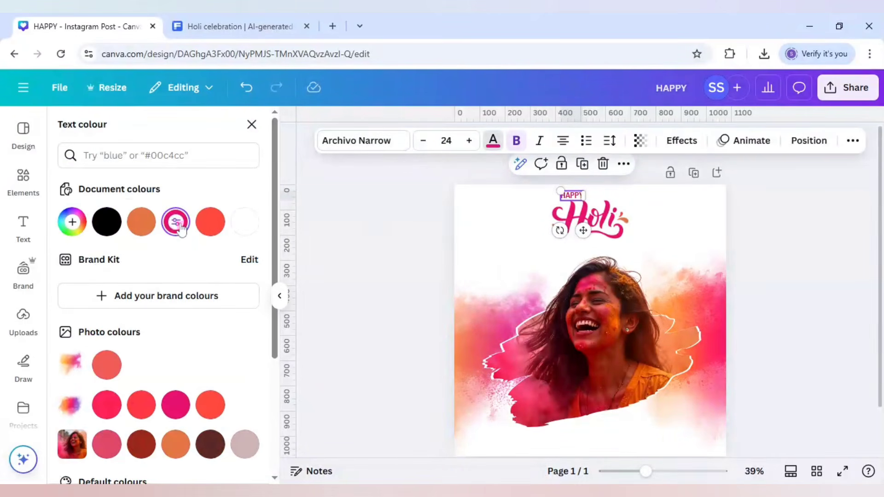
click(351, 291)
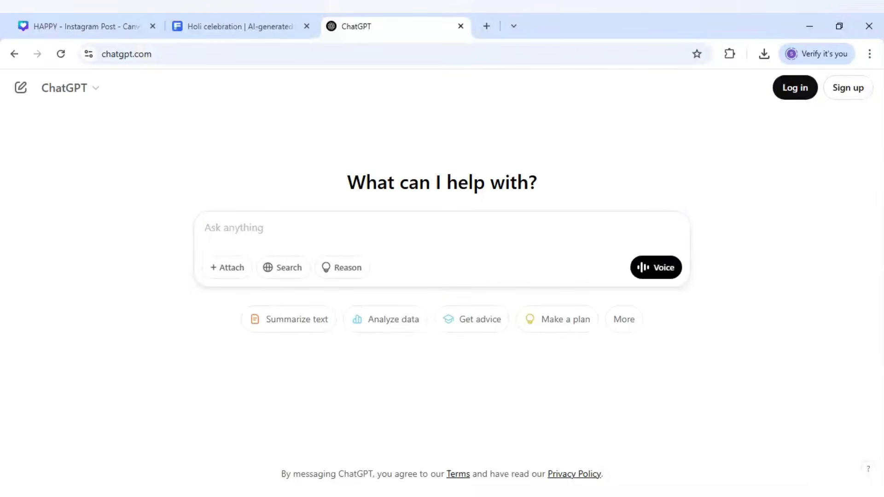
Ask ChatGPT for "holi festival captions" and compare its suggestions with the Canva design
text(holi festival captions)
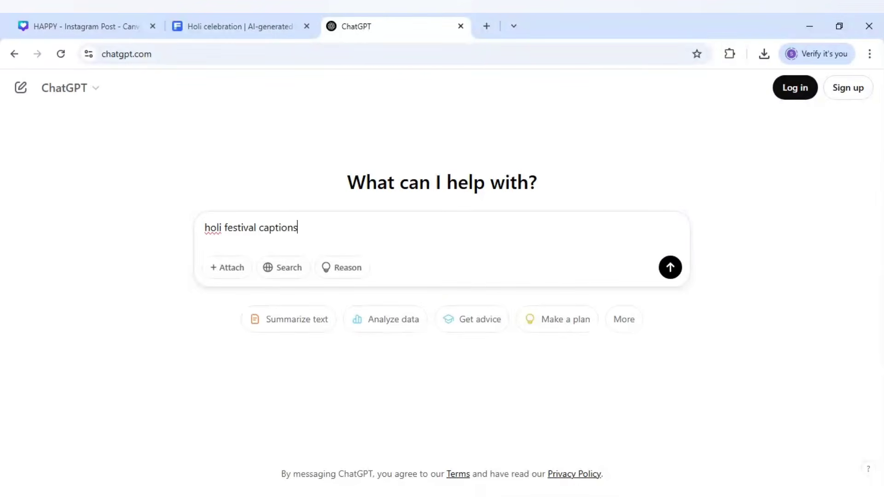
key(Return)
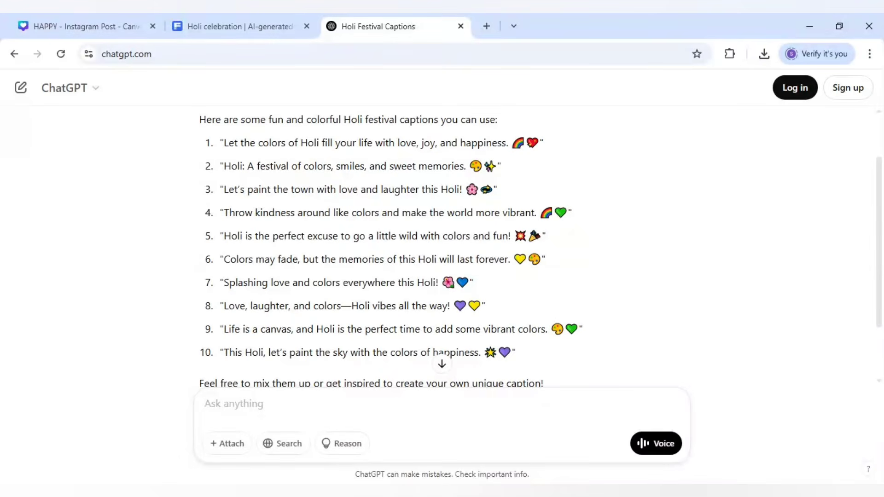
click(194, 33)
click(102, 22)
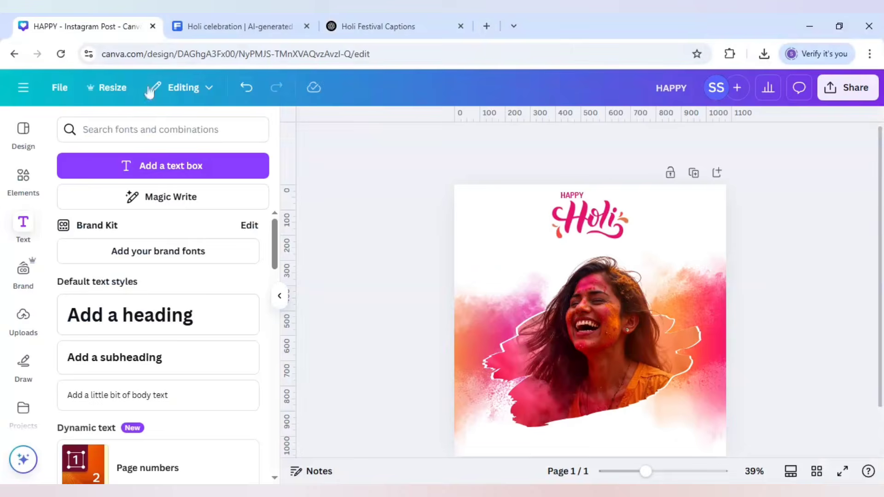
click(350, 36)
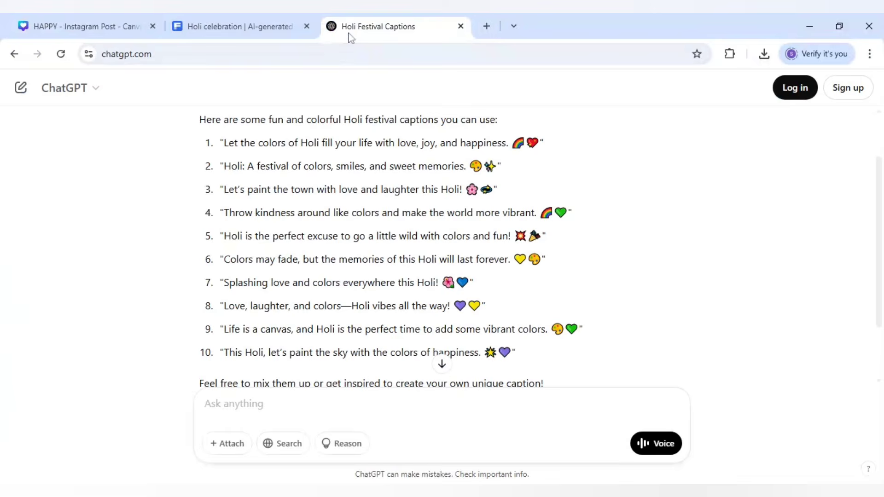
Switch back to the Canva design, duplicate the HAPPY text and place the copy just below the Holi lettering
click(96, 15)
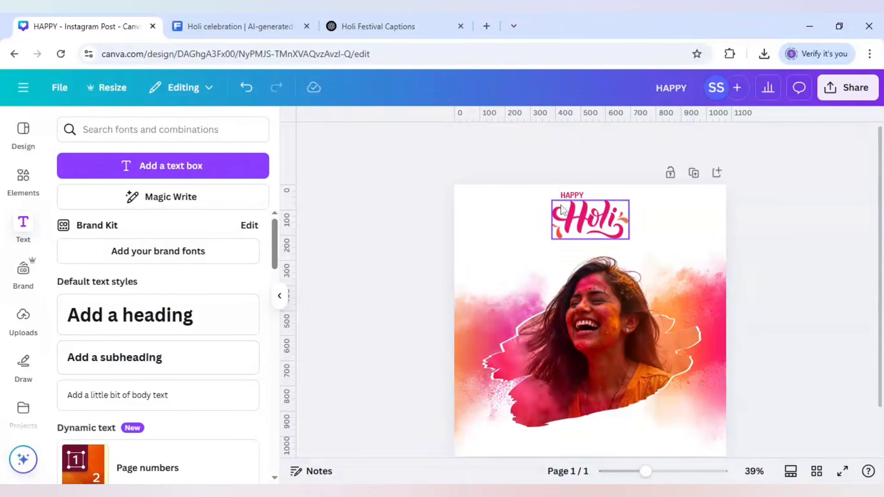
click(572, 195)
click(582, 163)
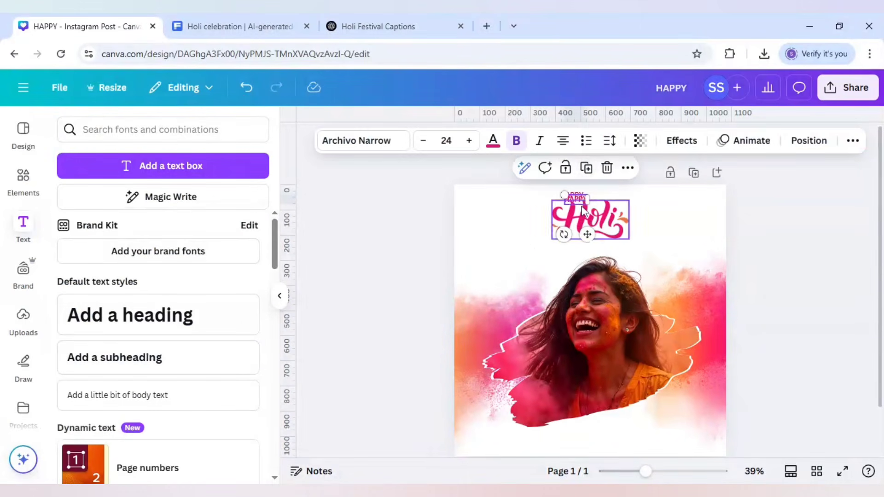
drag(572, 201, 566, 253)
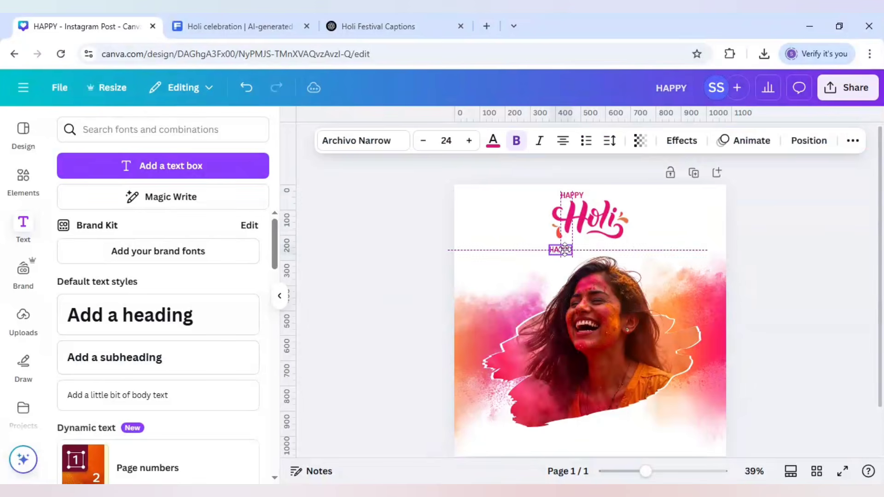
Copy ChatGPT's first caption and replace the duplicated text in Canva with "Let the colors of Holi fill your life with love, joy, and happiness."
click(367, 18)
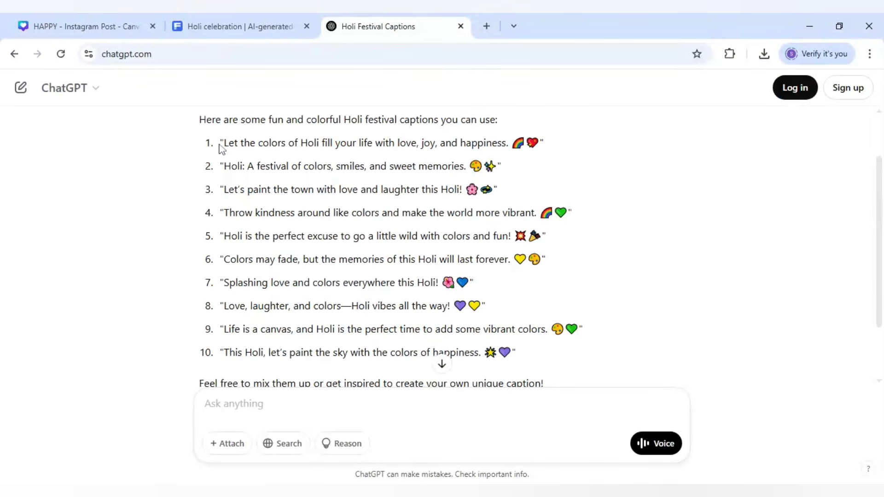
drag(220, 143, 502, 142)
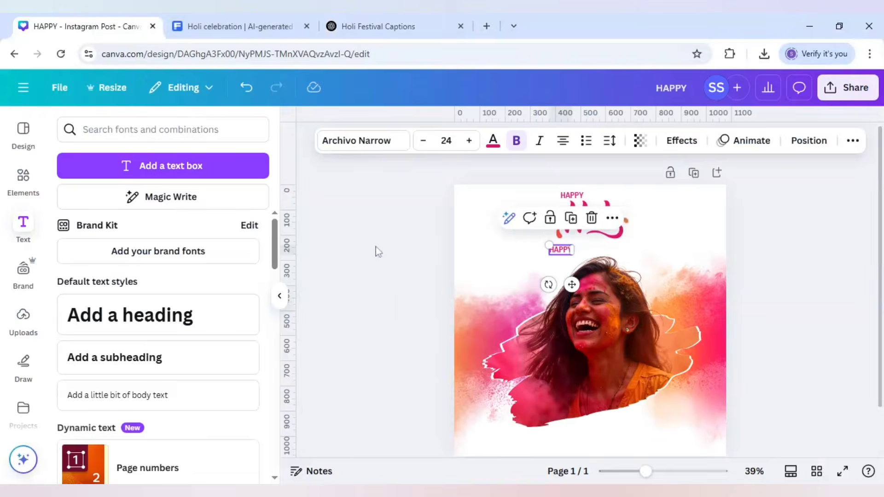
double_click(562, 252)
text(Let the colors of Holi fill your life with love, joy, and happiness)
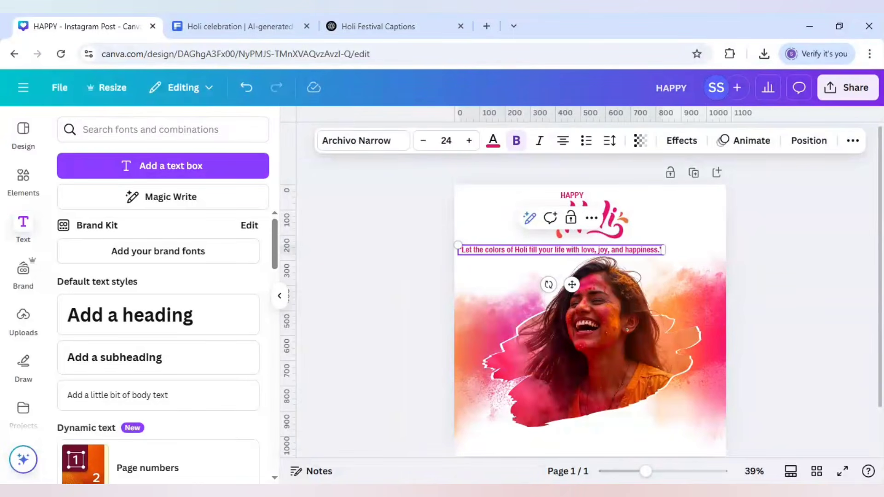
click(404, 272)
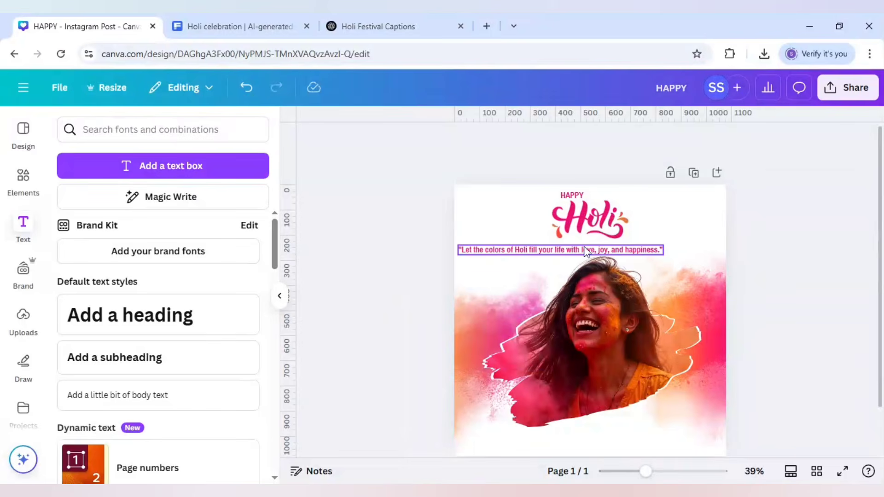
Move the caption line to the page's horizontal centre, between the Holi lettering and the woman's head
click(482, 250)
double_click(464, 250)
click(461, 250)
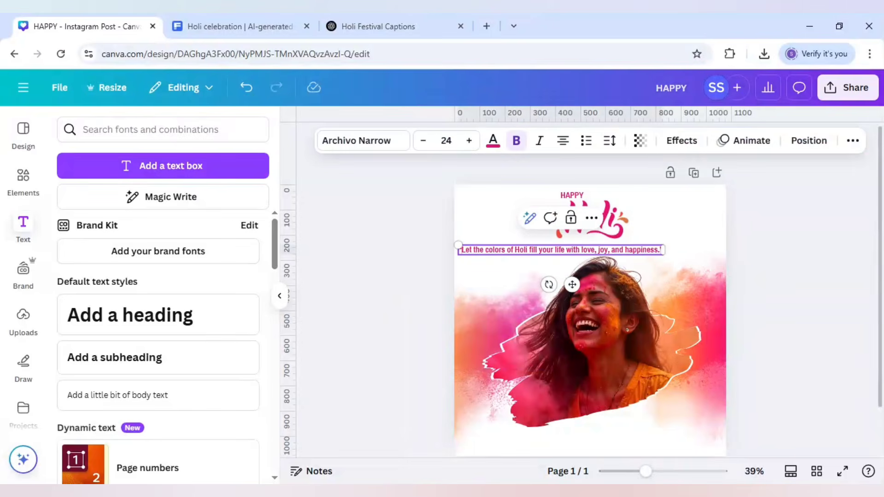
click(430, 258)
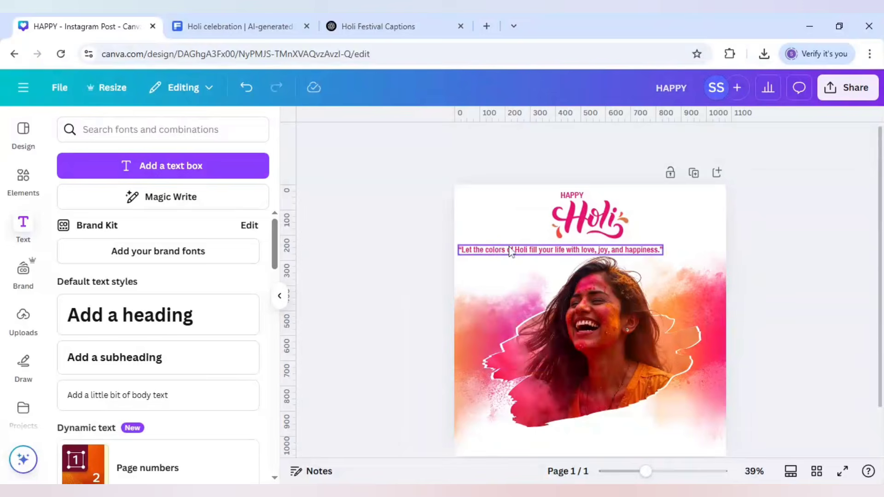
click(531, 252)
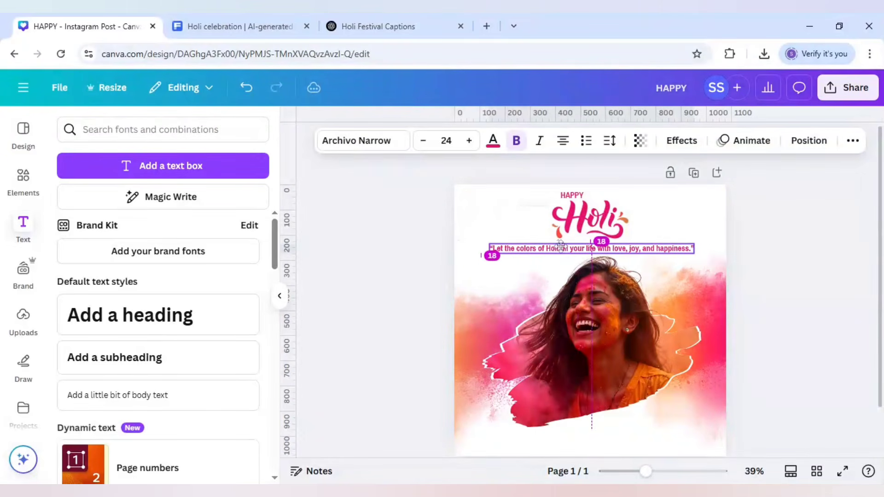